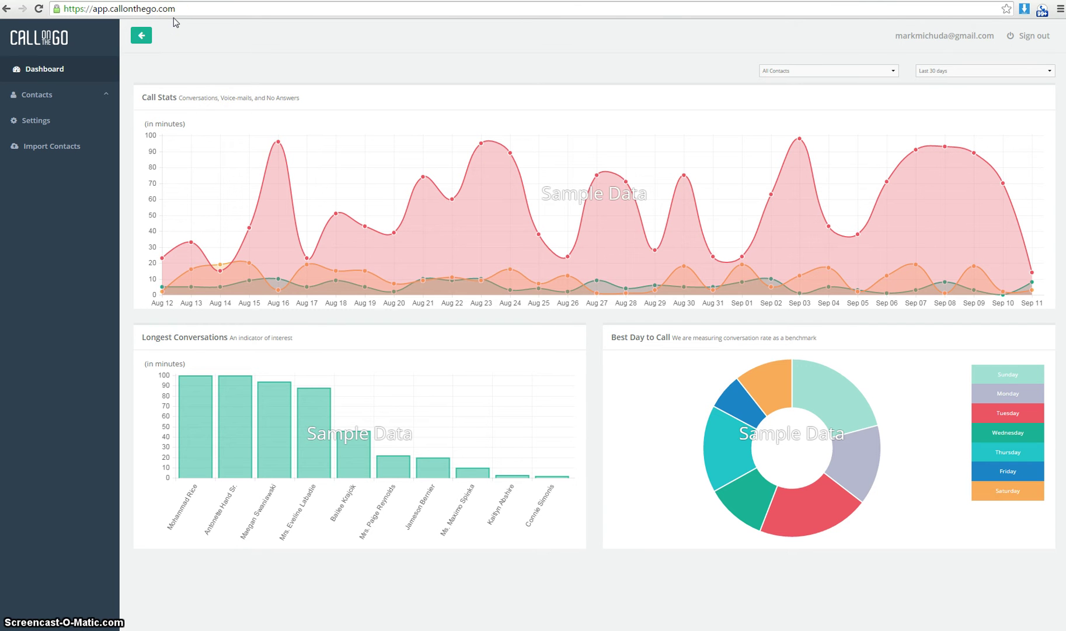
- Open the Import Contacts page from the left sidebar
{"action": "left_click", "coordinate": [53, 150]}
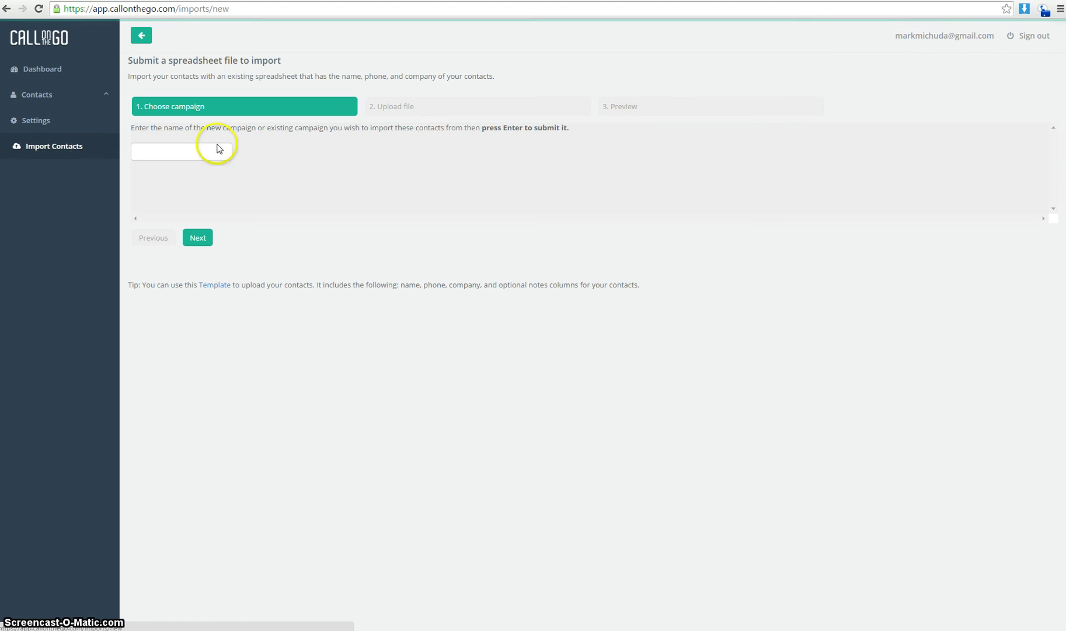
- Enter 'August Leads 999' as the new campaign tag and proceed to the next step
{"action": "left_click", "coordinate": [194, 150]}
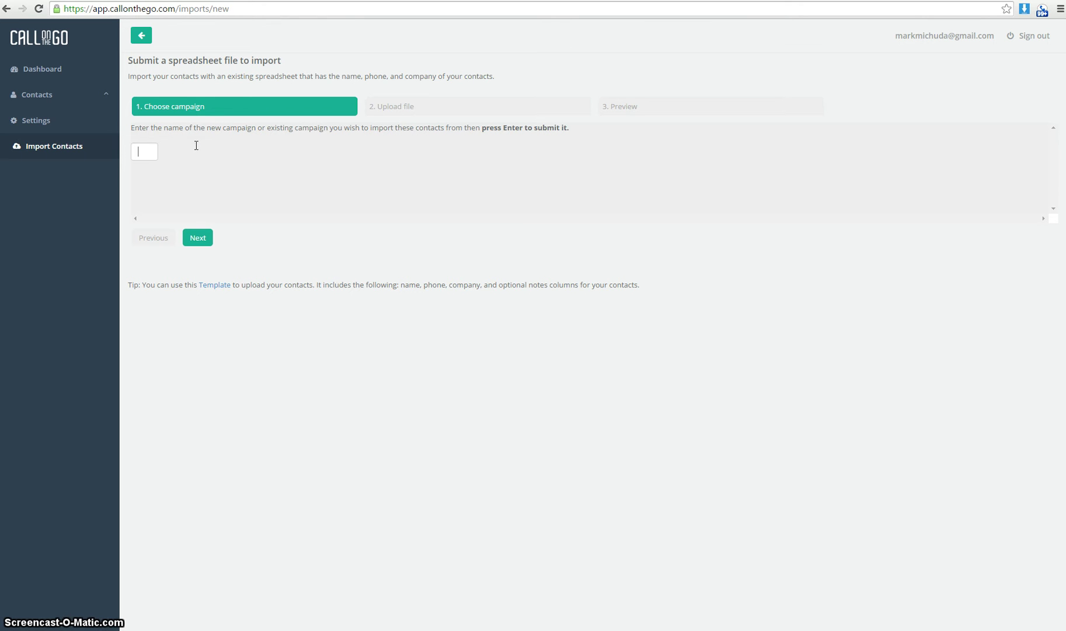
{"action": "type", "text": "A"}
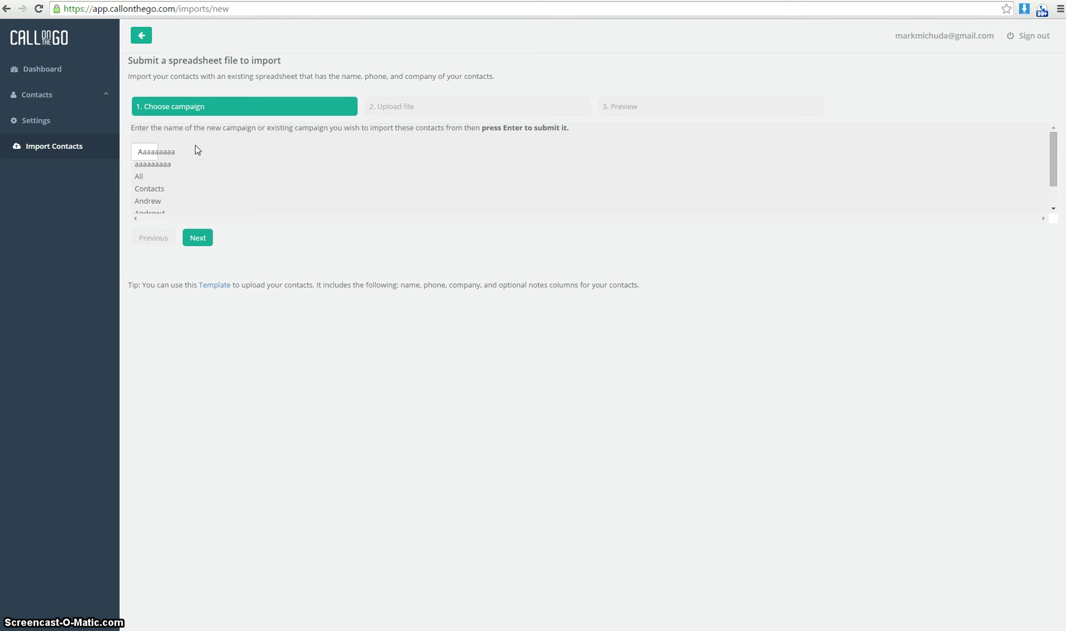
{"action": "type", "text": "ugust "}
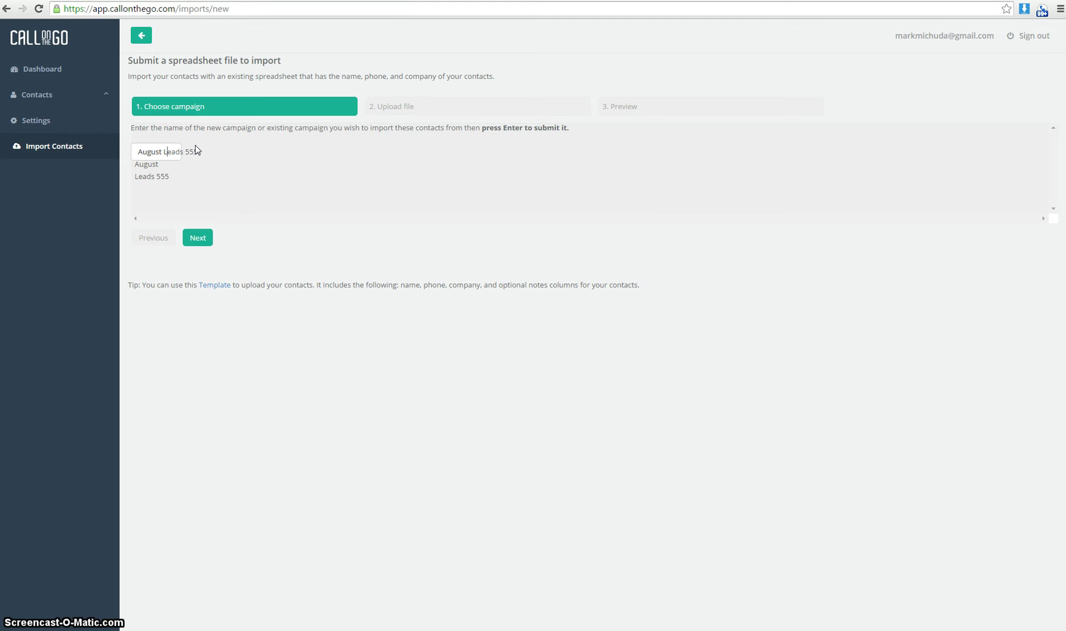
{"action": "type", "text": "Leads 999"}
{"action": "key", "text": "Return"}
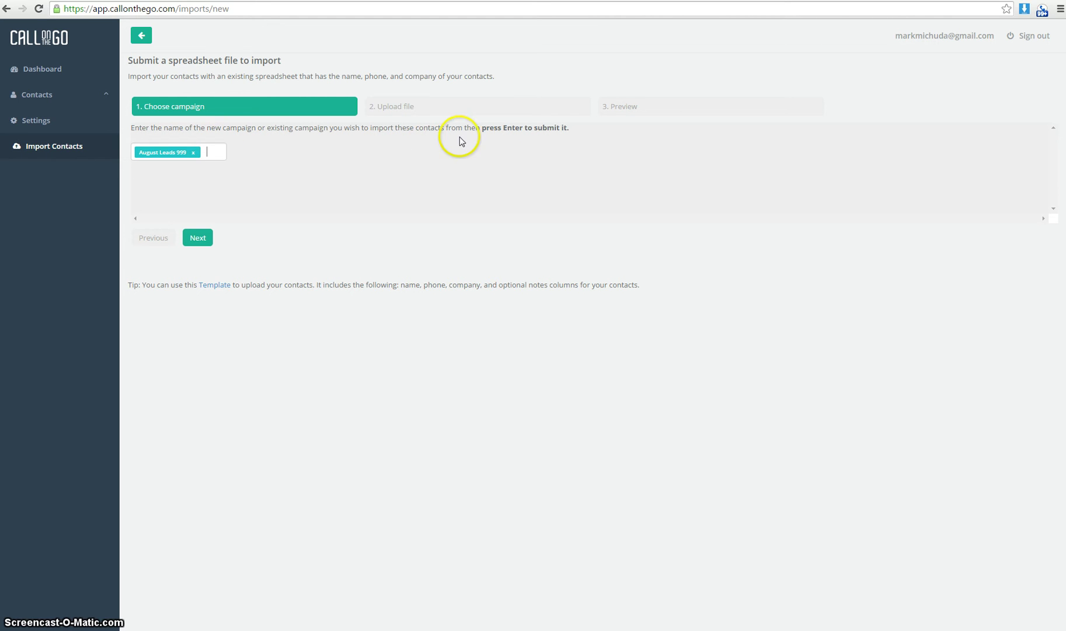
{"action": "triple_click", "coordinate": [202, 237]}
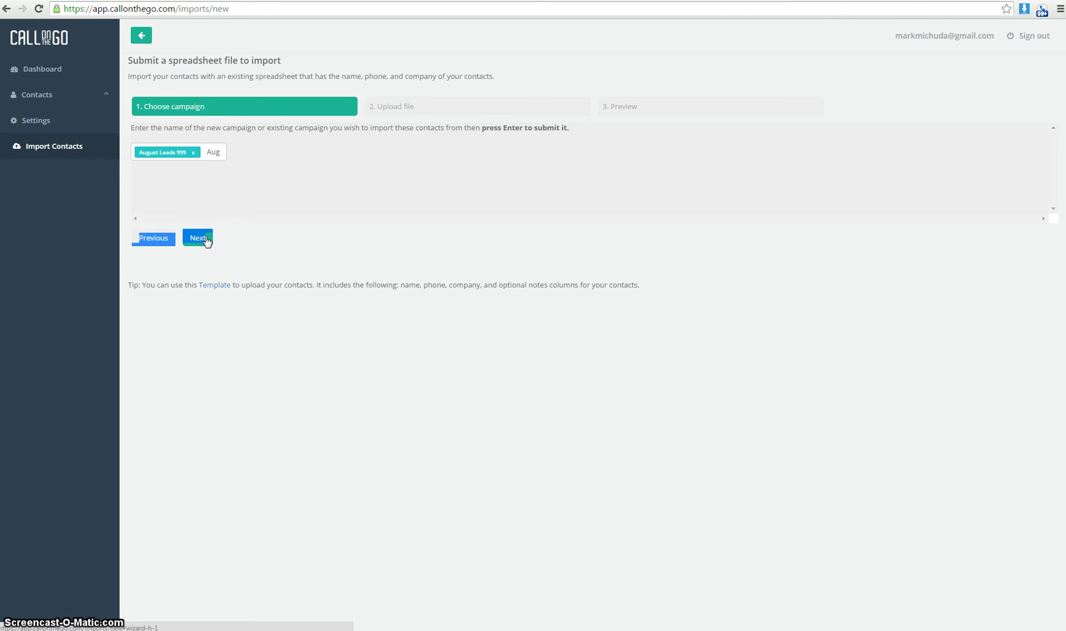
- Choose the '2012 Brand New List' .xls spreadsheet as the file to upload
{"action": "left_click_drag", "start_coordinate": [187, 285], "coordinate": [191, 284]}
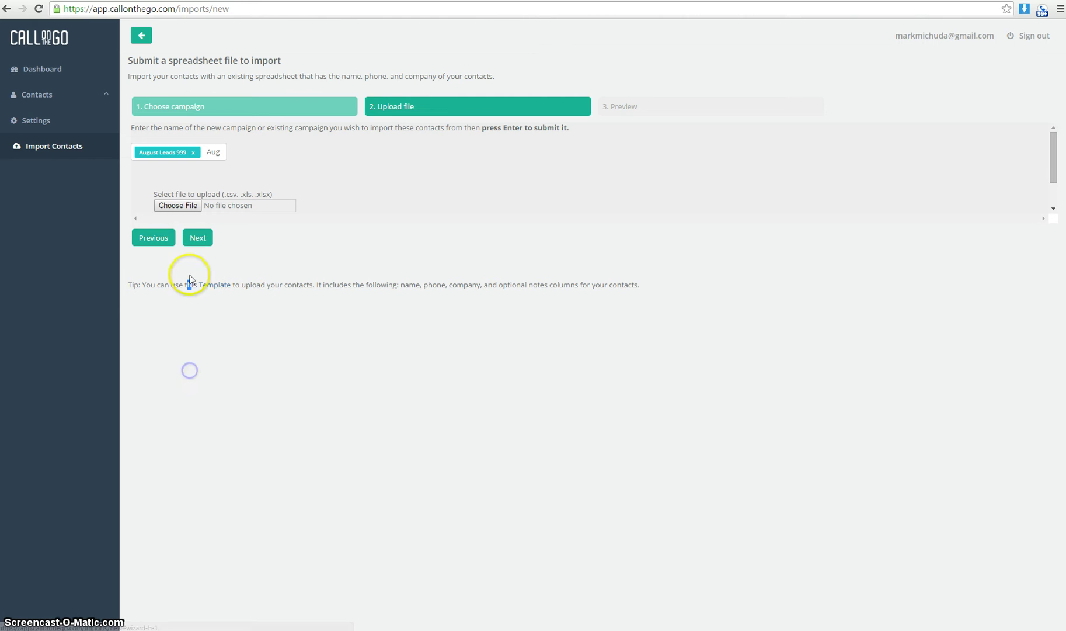
{"action": "left_click", "coordinate": [180, 209]}
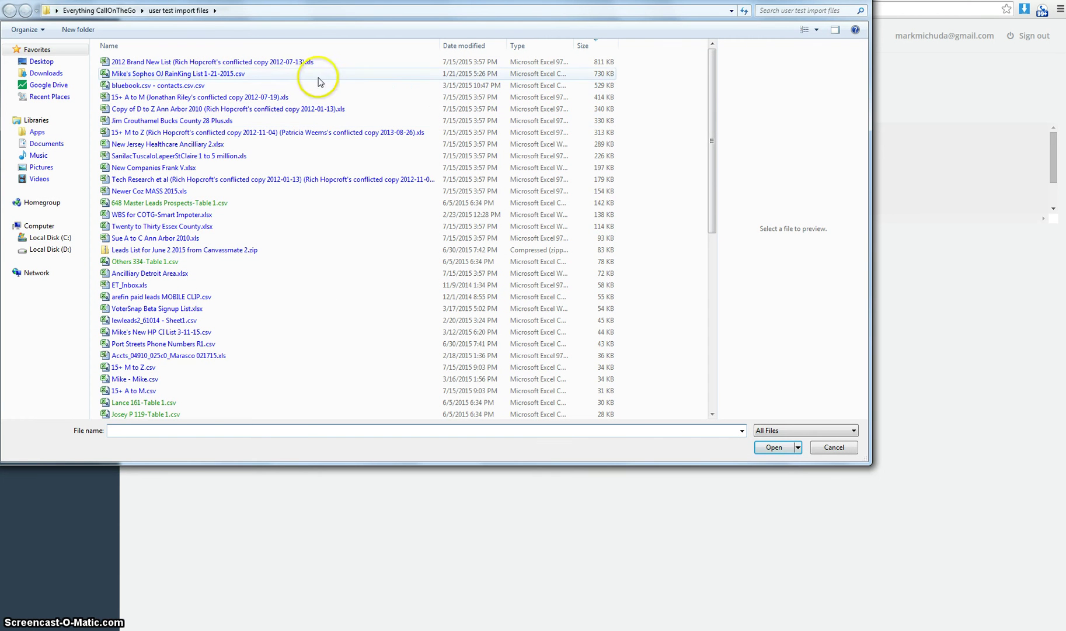
{"action": "left_click", "coordinate": [316, 63]}
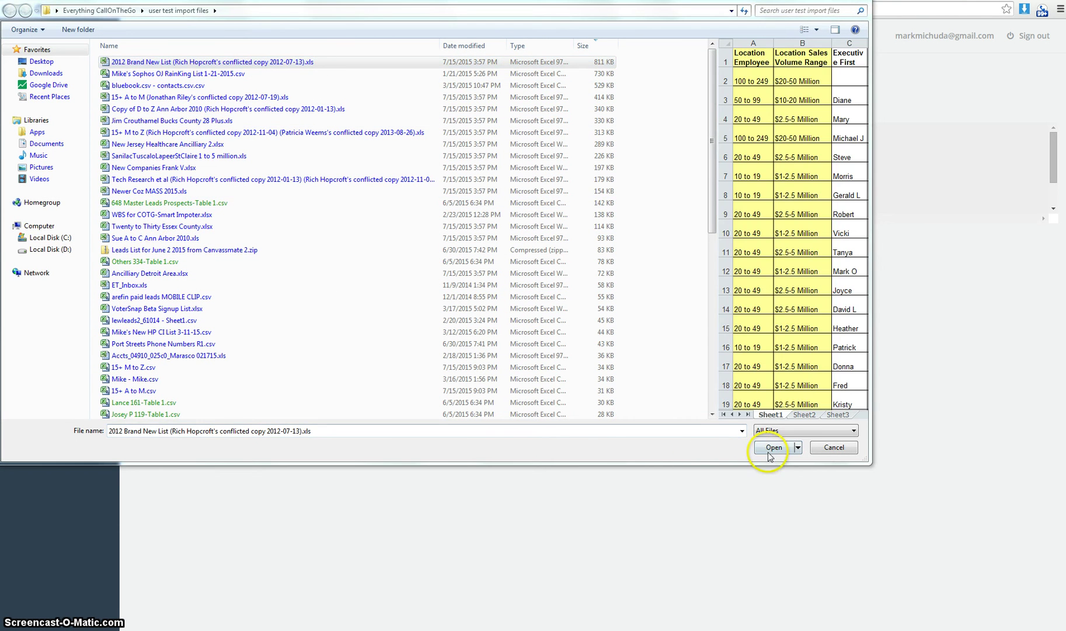
{"action": "left_click", "coordinate": [772, 449]}
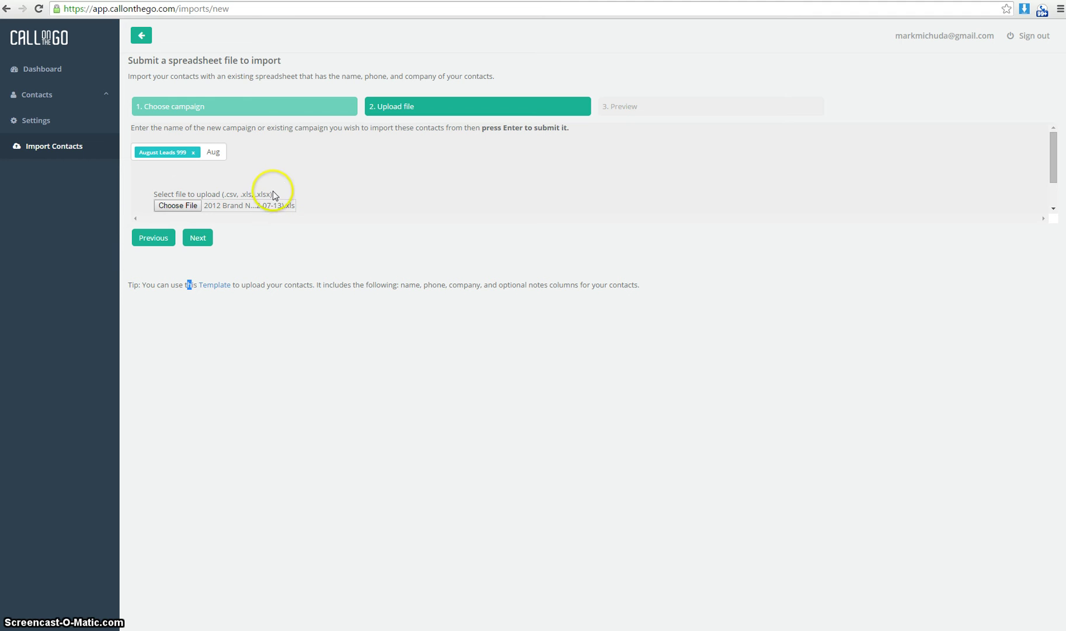
- Advance the import wizard to step 3, Preview, with auto-mapped columns
{"action": "left_click", "coordinate": [199, 239]}
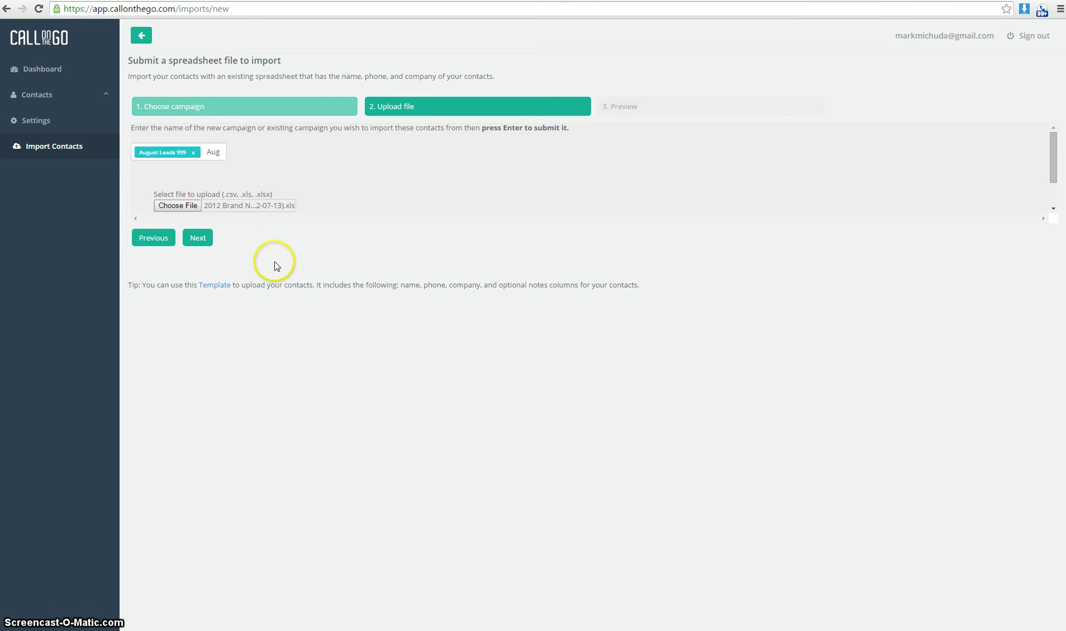
{"action": "left_click", "coordinate": [195, 241]}
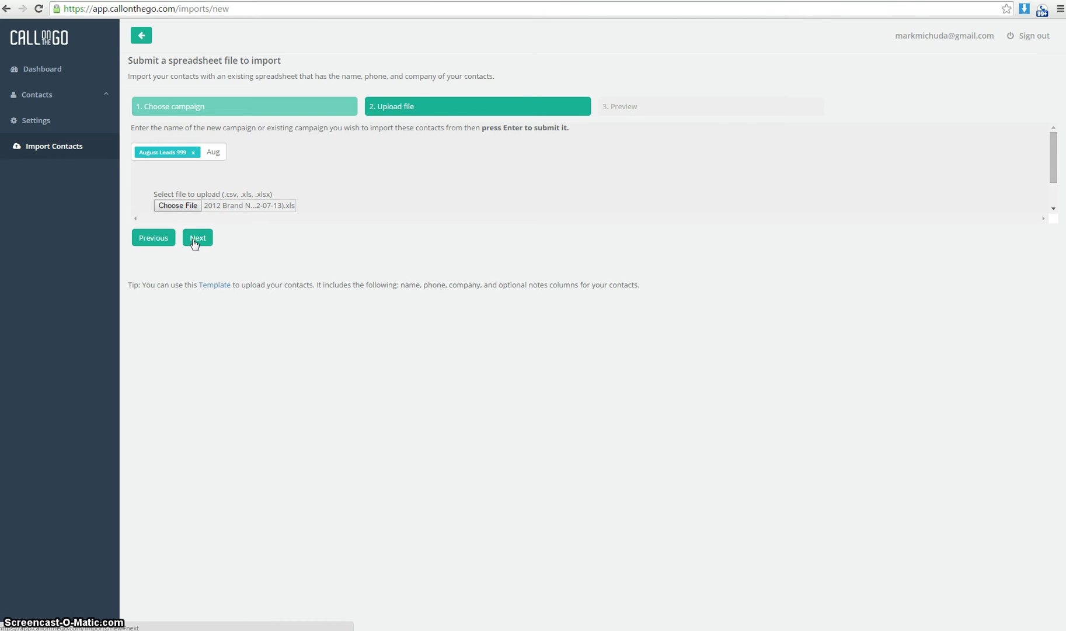
{"action": "left_click", "coordinate": [194, 240]}
{"action": "left_click", "coordinate": [321, 296]}
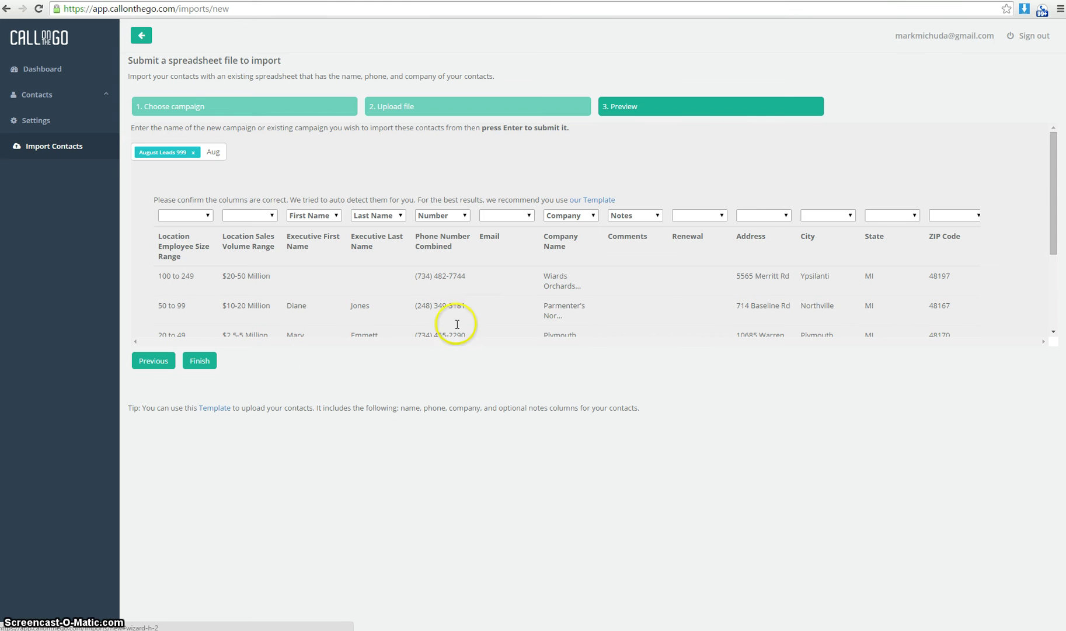
{"action": "scroll", "coordinate": [475, 300], "scroll_direction": "down", "scroll_amount": 3}
{"action": "scroll", "coordinate": [483, 305], "scroll_direction": "up", "scroll_amount": 3}
{"action": "scroll", "coordinate": [442, 326], "scroll_direction": "down", "scroll_amount": 3}
{"action": "left_click_drag", "start_coordinate": [285, 336], "coordinate": [740, 309]}
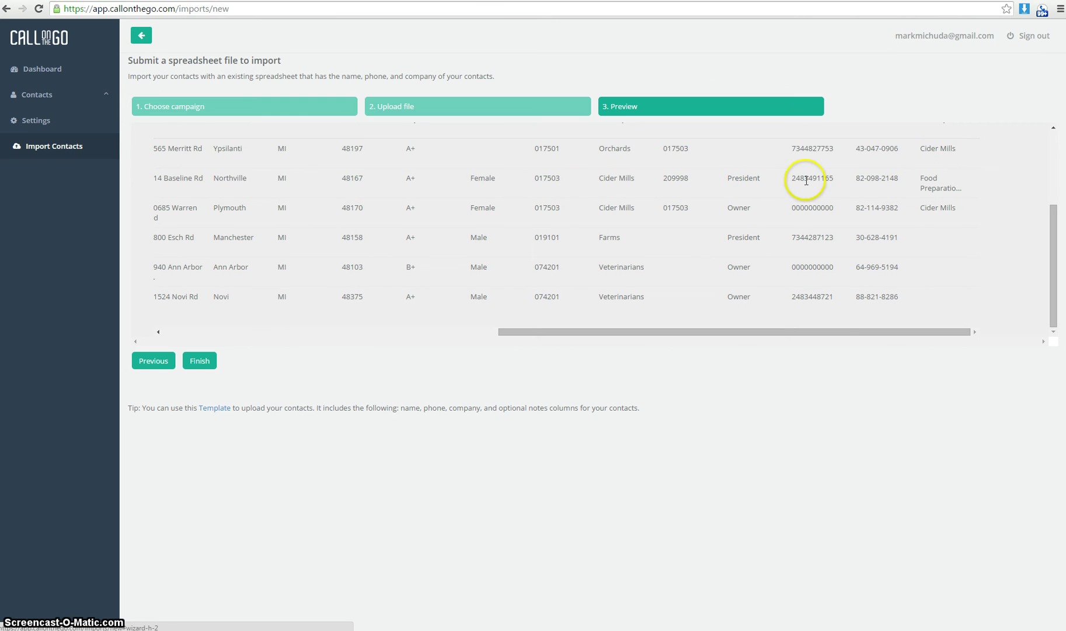
{"action": "scroll", "coordinate": [844, 332], "scroll_direction": "up", "scroll_amount": 3}
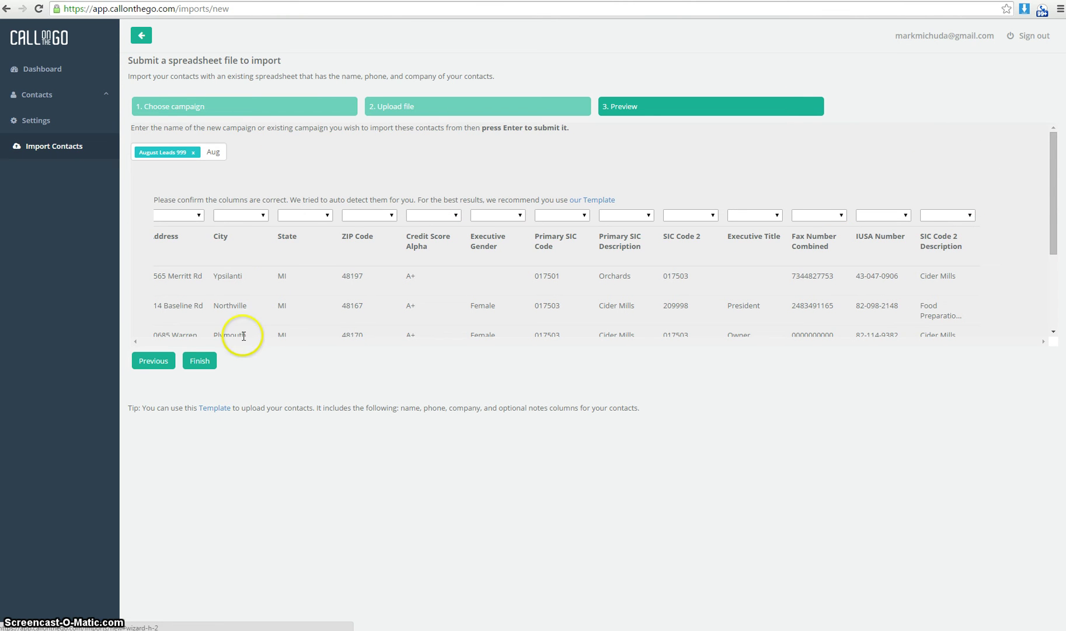
{"action": "scroll", "coordinate": [350, 315], "scroll_direction": "down", "scroll_amount": 5}
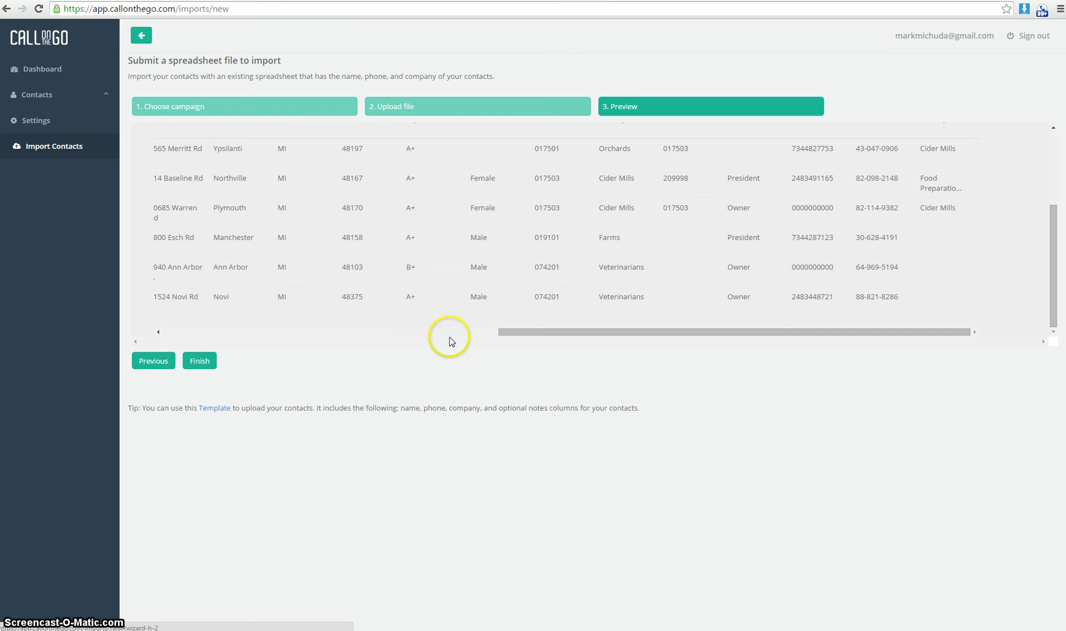
{"action": "left_click", "coordinate": [450, 338]}
{"action": "scroll", "coordinate": [368, 269], "scroll_direction": "up", "scroll_amount": 3}
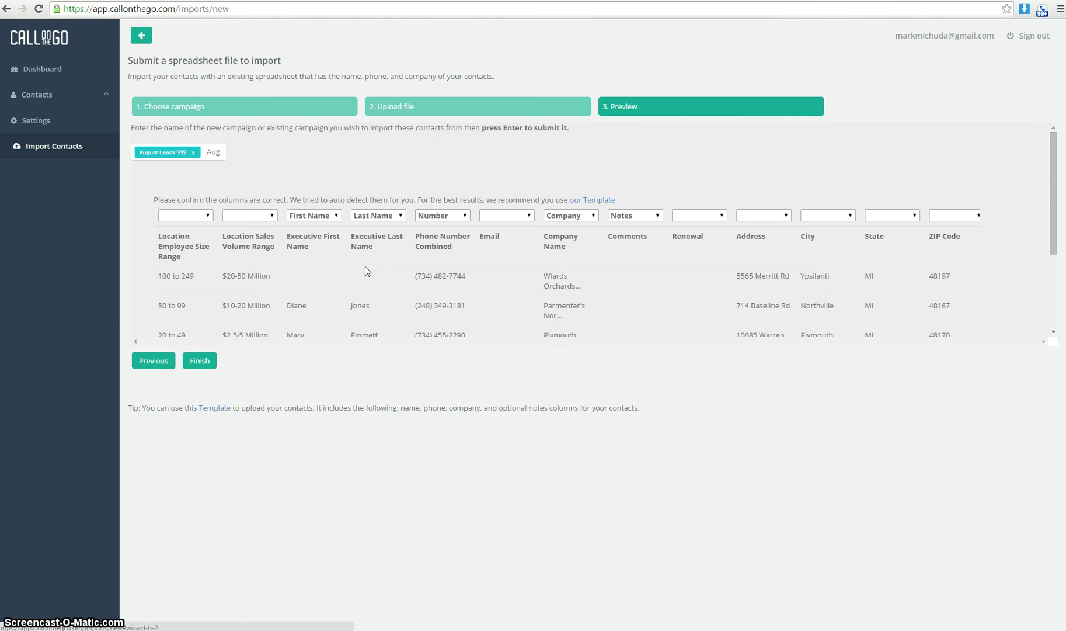
{"action": "scroll", "coordinate": [559, 321], "scroll_direction": "down", "scroll_amount": 3}
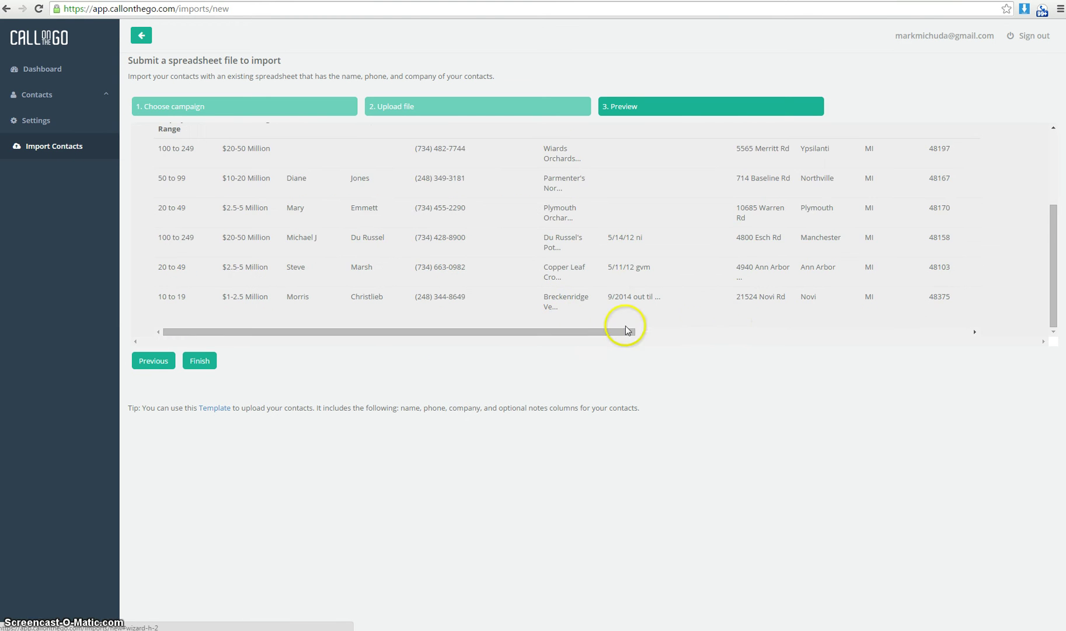
{"action": "left_click", "coordinate": [732, 333]}
{"action": "scroll", "coordinate": [834, 260], "scroll_direction": "up", "scroll_amount": 3}
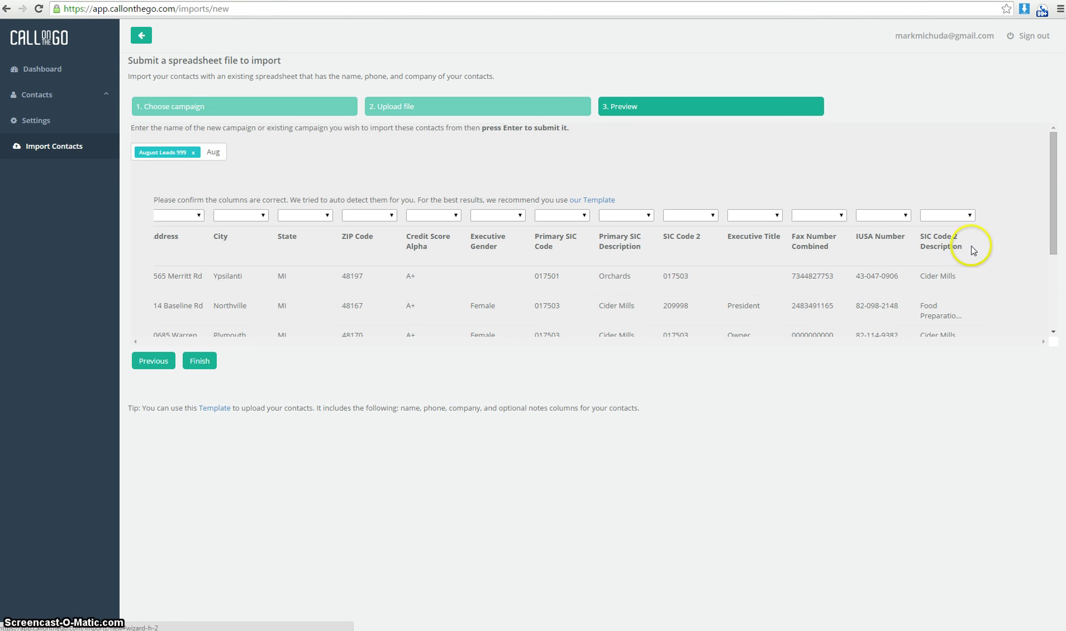
{"action": "scroll", "coordinate": [262, 303], "scroll_direction": "down", "scroll_amount": 3}
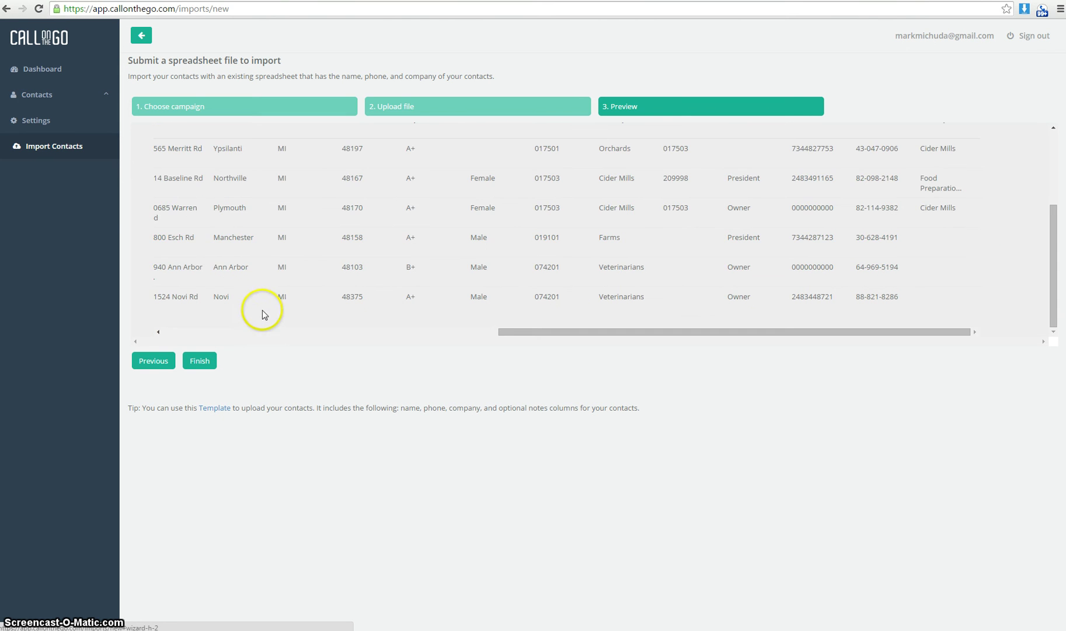
{"action": "left_click", "coordinate": [260, 332]}
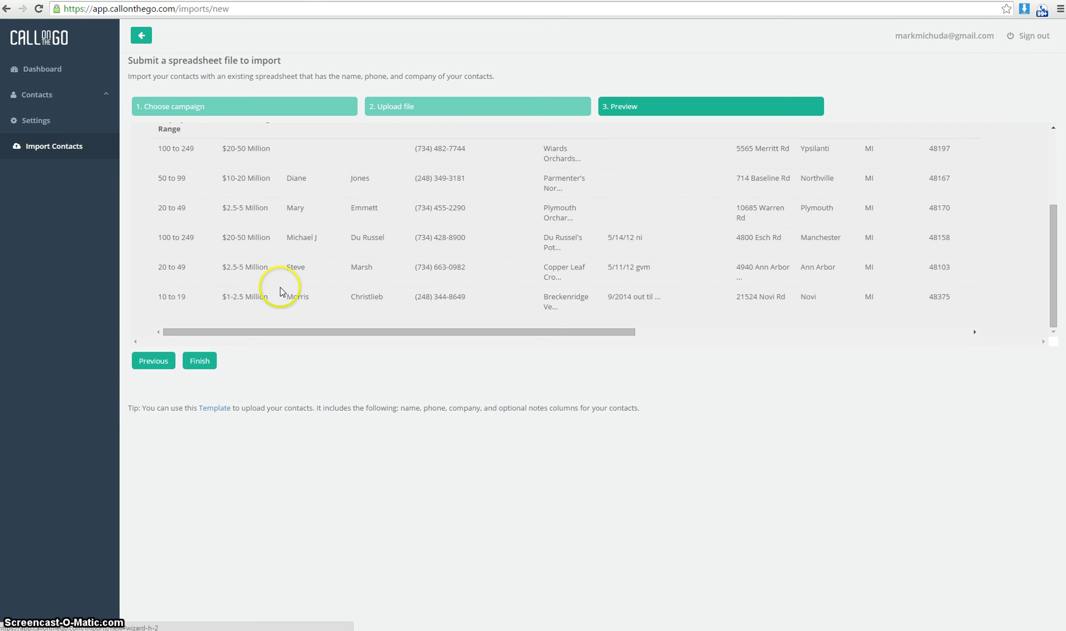
{"action": "scroll", "coordinate": [285, 289], "scroll_direction": "up", "scroll_amount": 3}
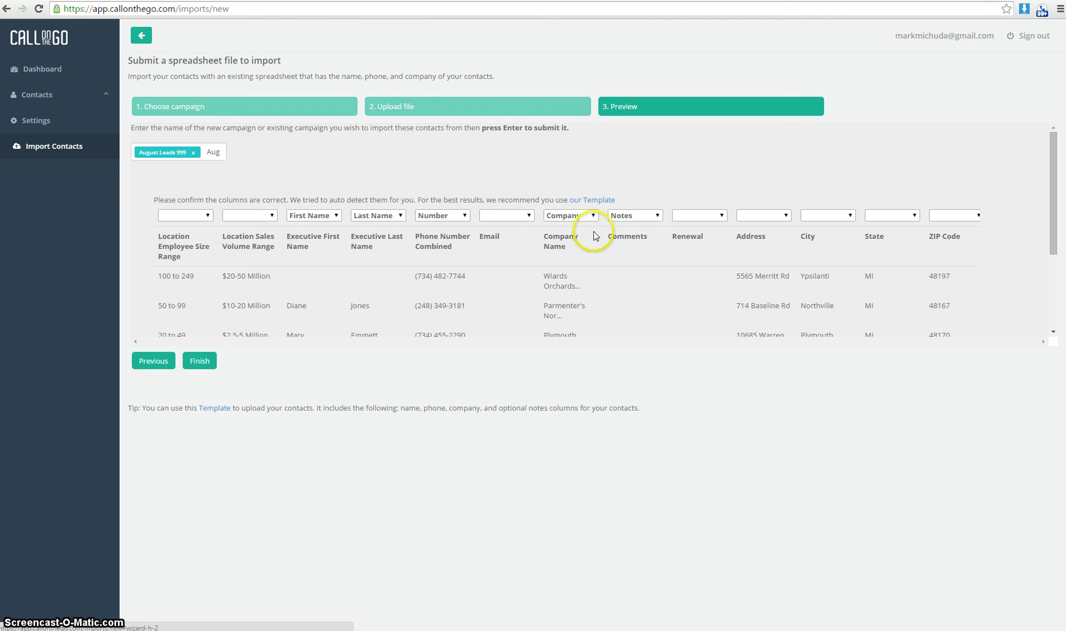
- Map the Address column to Company and unmap the Company Name and Comments columns
{"action": "left_click", "coordinate": [561, 214]}
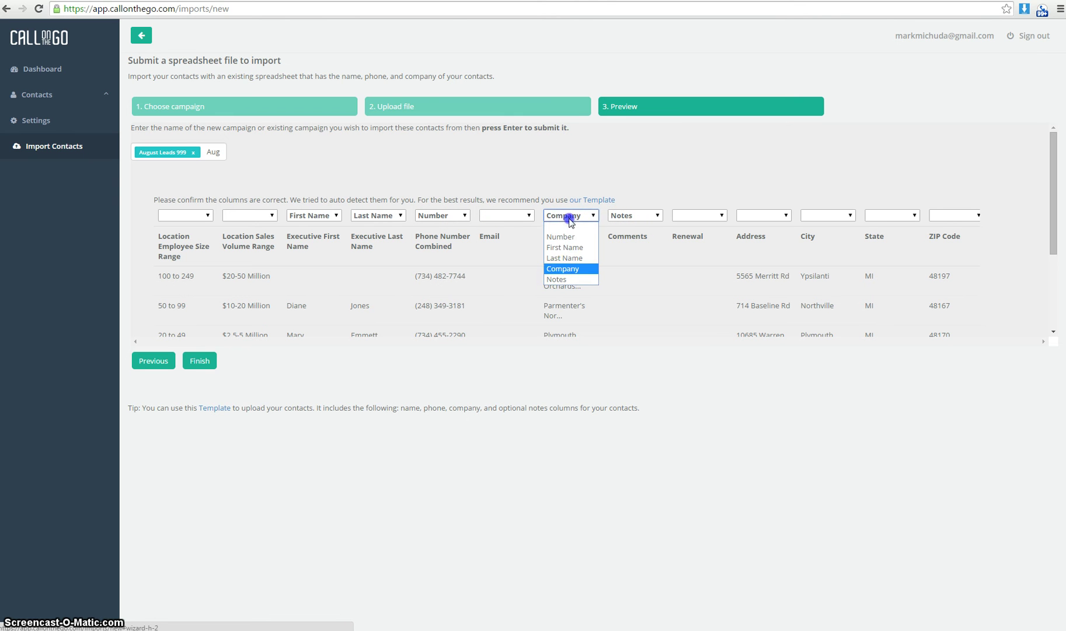
{"action": "left_click", "coordinate": [560, 386]}
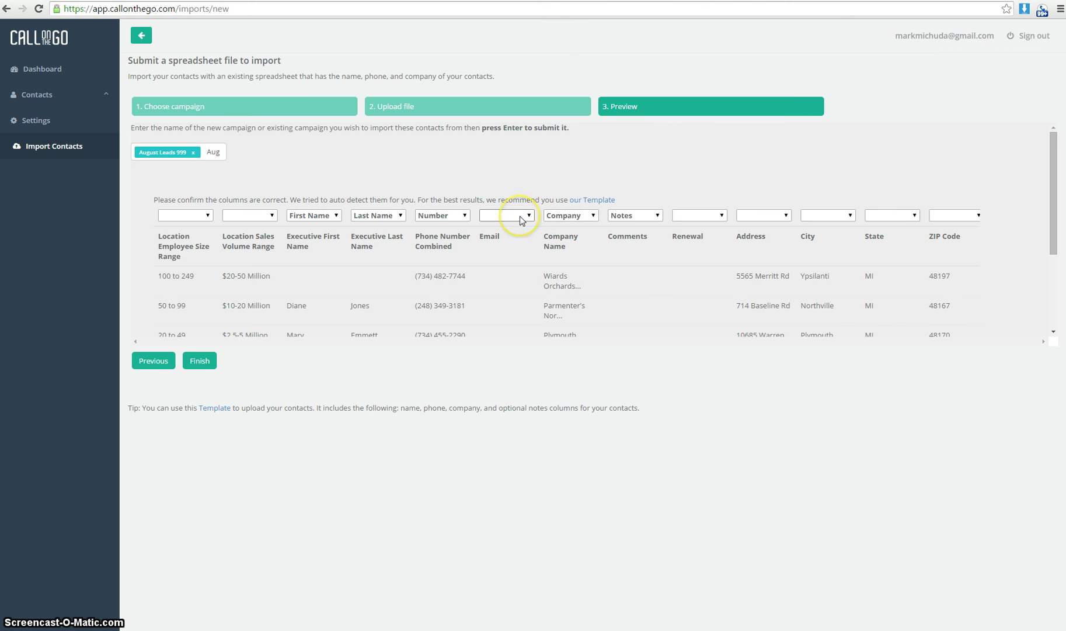
{"action": "left_click", "coordinate": [766, 216]}
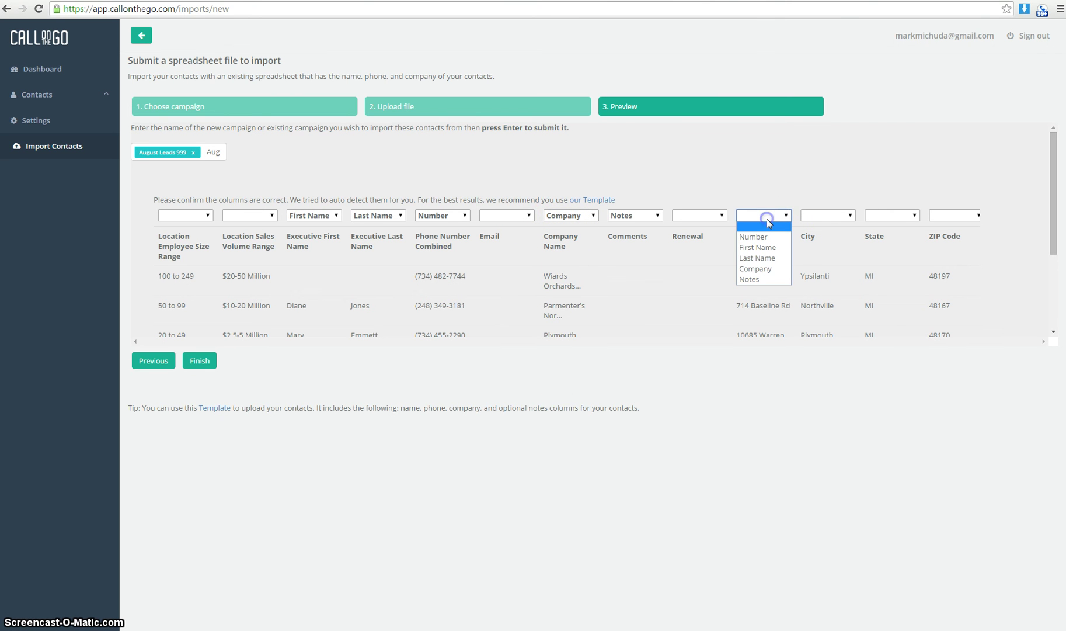
{"action": "left_click", "coordinate": [765, 269]}
{"action": "left_click", "coordinate": [591, 215]}
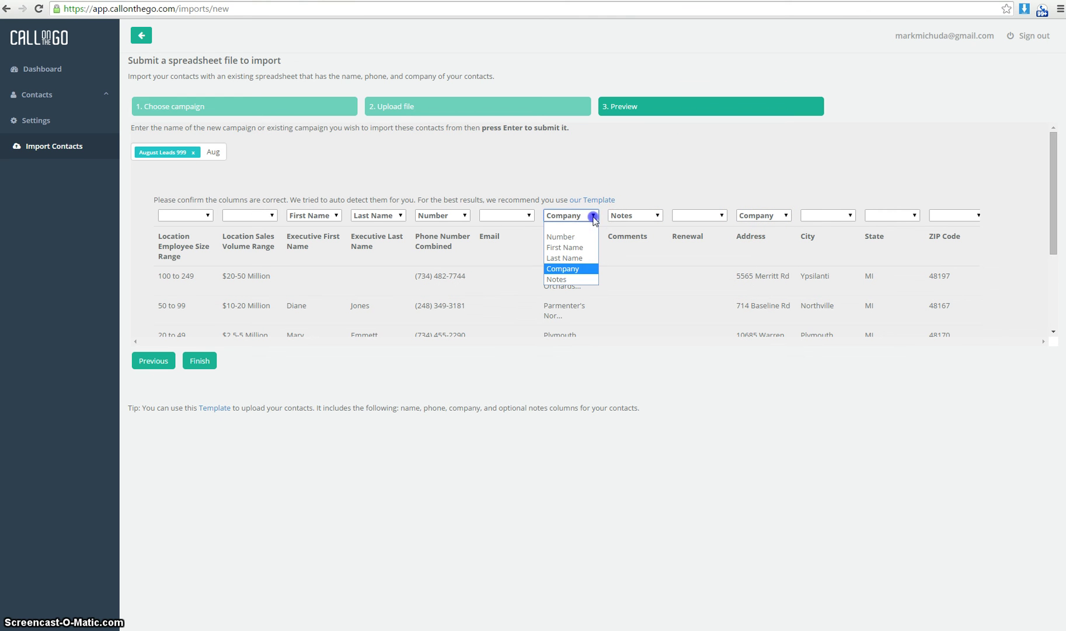
{"action": "left_click", "coordinate": [567, 227]}
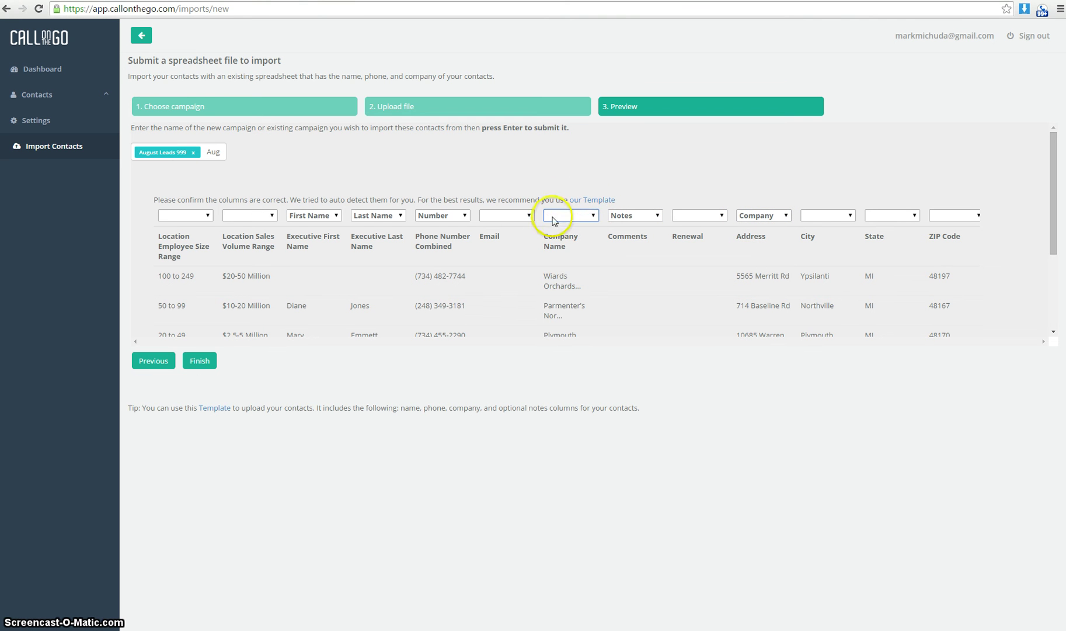
{"action": "left_click", "coordinate": [642, 218]}
{"action": "left_click", "coordinate": [613, 227]}
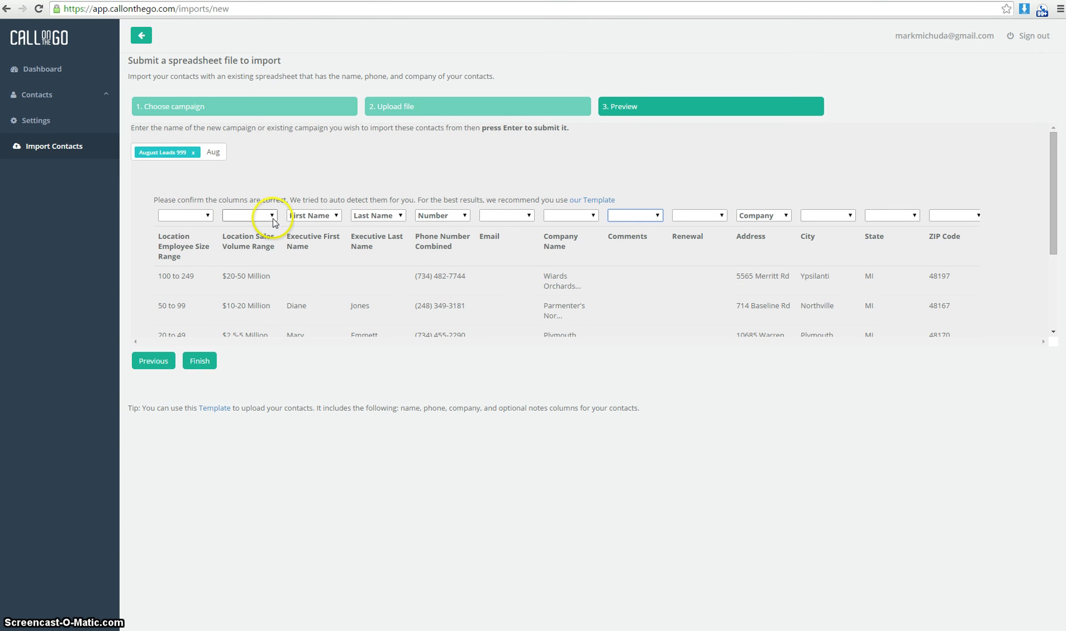
- Map Employee Size Range to Notes and Sales Volume to First Name, and unmap Executive First Name
{"action": "left_click", "coordinate": [185, 221]}
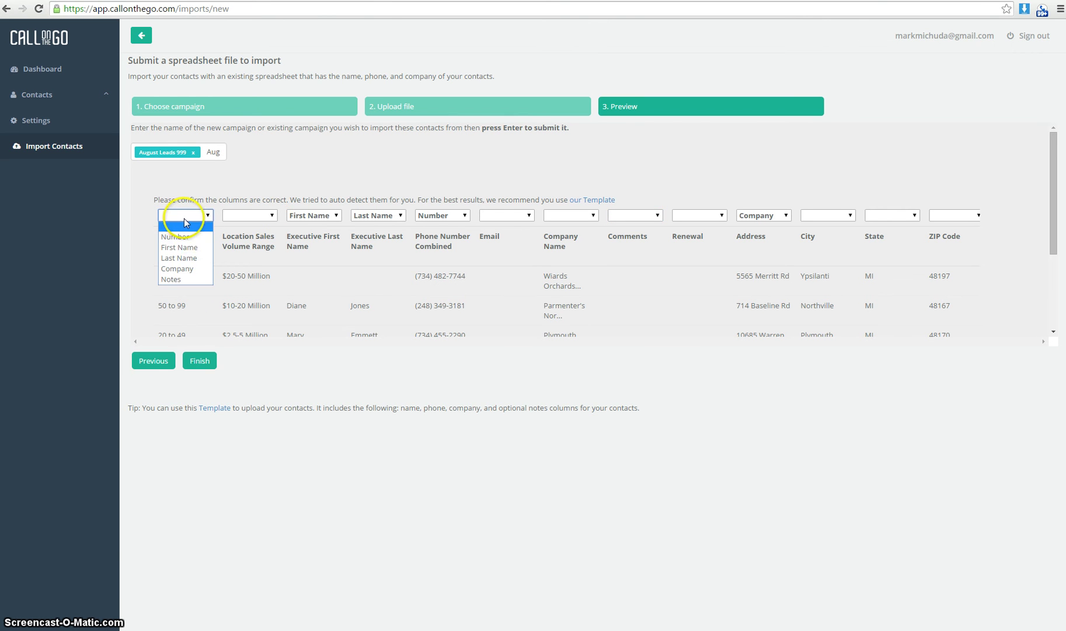
{"action": "left_click", "coordinate": [179, 279]}
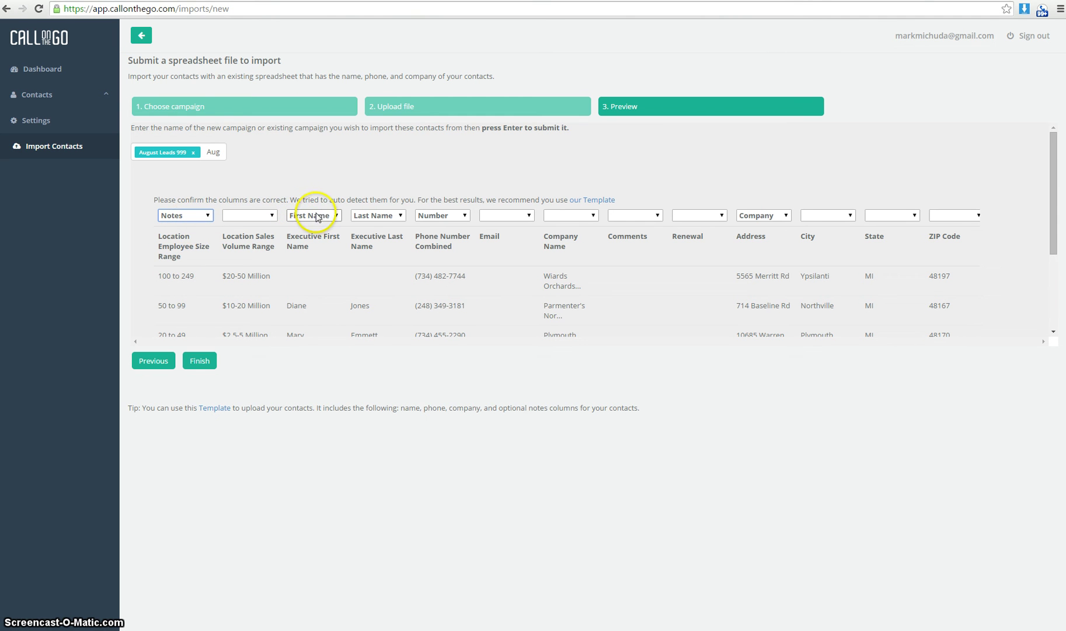
{"action": "left_click", "coordinate": [266, 215]}
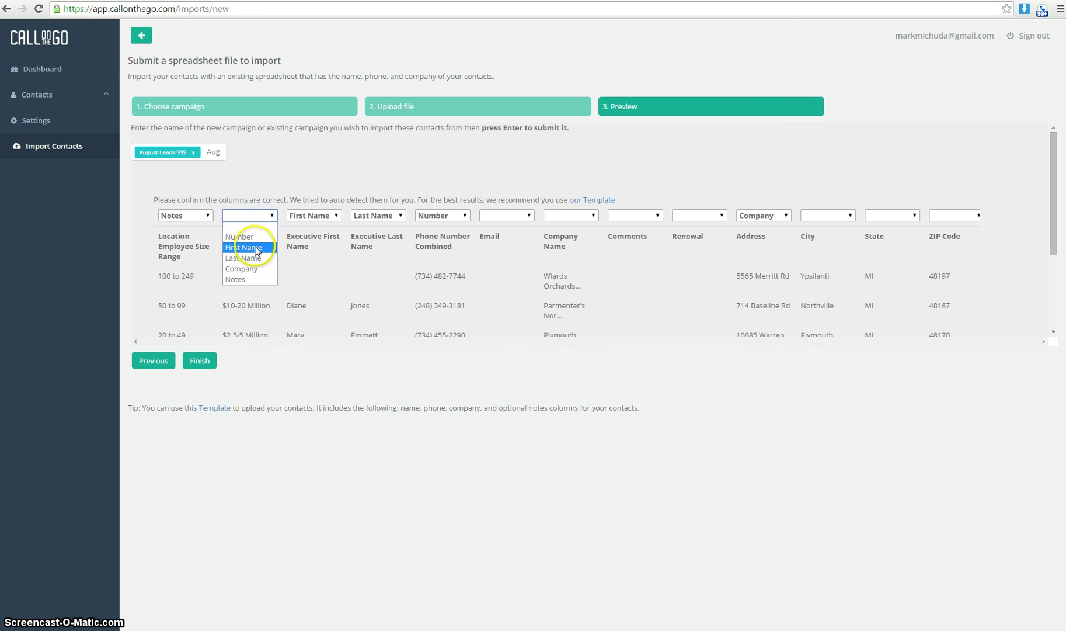
{"action": "left_click", "coordinate": [244, 247]}
{"action": "left_click", "coordinate": [310, 215]}
{"action": "left_click", "coordinate": [311, 227]}
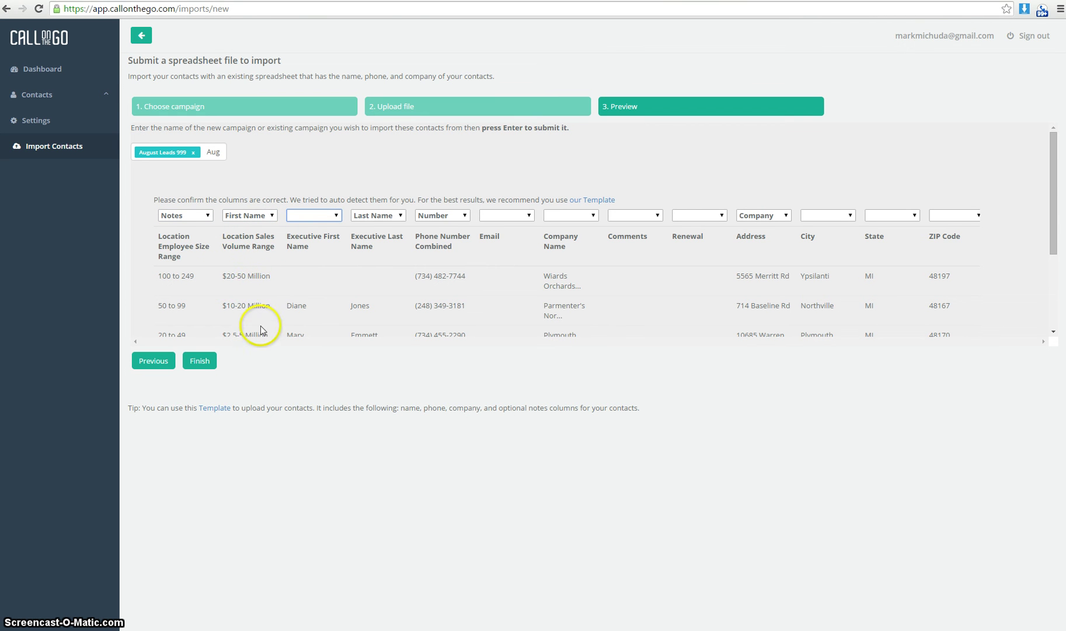
- Review the final column mapping and submit the import with Finish
{"action": "scroll", "coordinate": [255, 278], "scroll_direction": "down", "scroll_amount": 3}
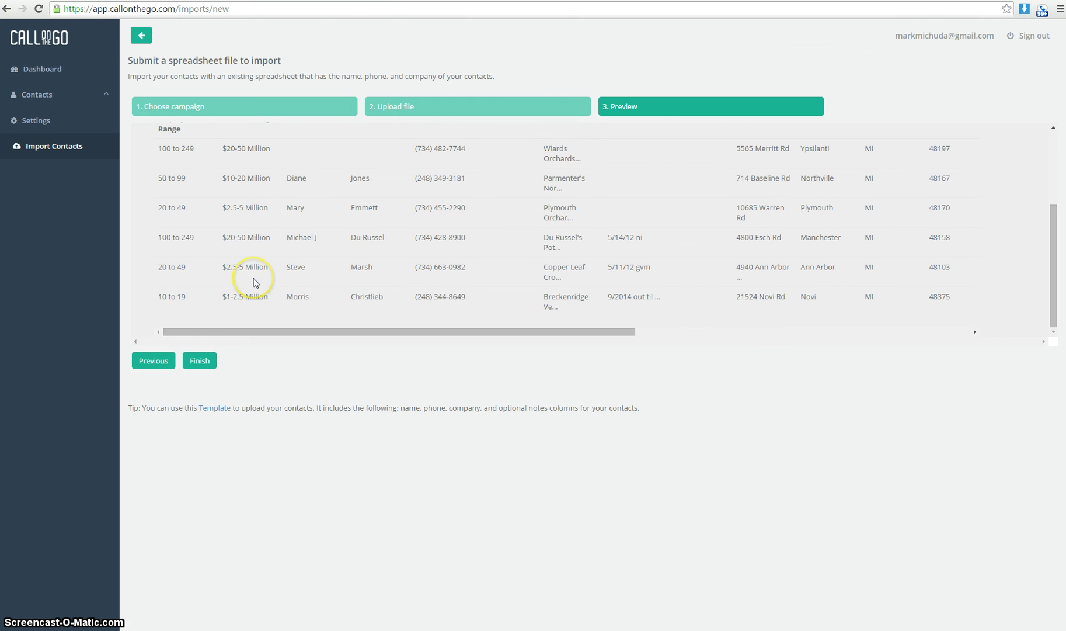
{"action": "scroll", "coordinate": [255, 283], "scroll_direction": "up", "scroll_amount": 3}
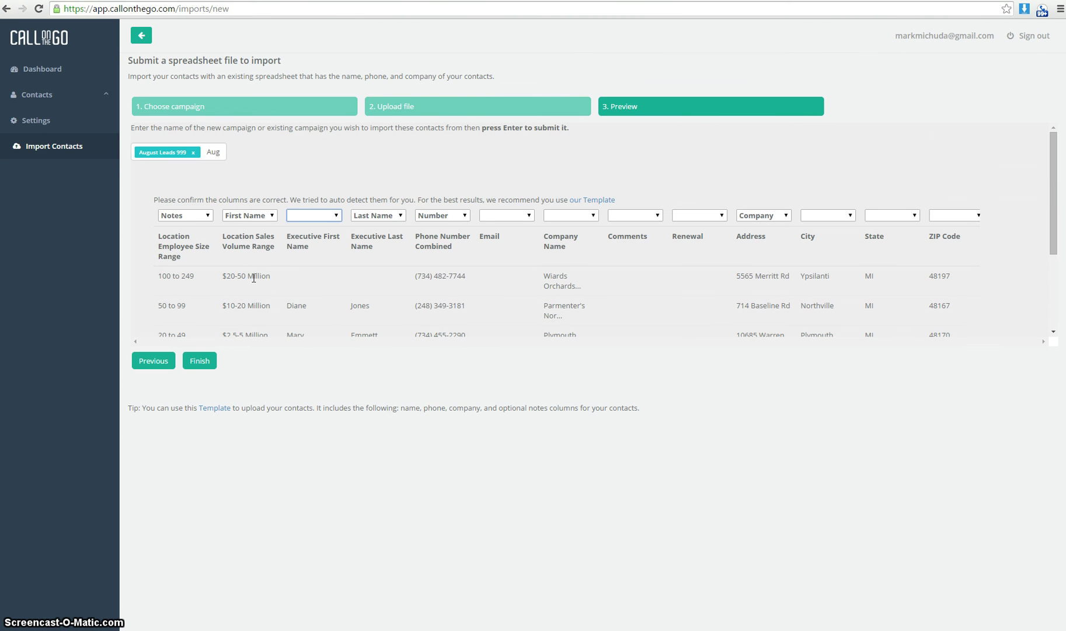
{"action": "left_click", "coordinate": [322, 266]}
{"action": "scroll", "coordinate": [321, 268], "scroll_direction": "down", "scroll_amount": 3}
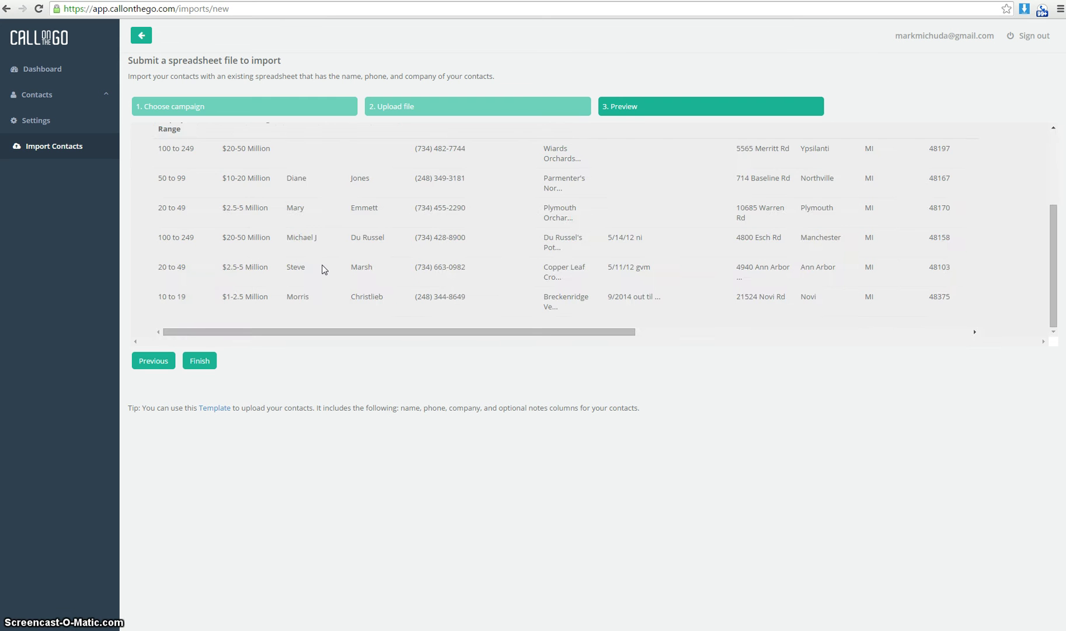
{"action": "scroll", "coordinate": [325, 269], "scroll_direction": "up", "scroll_amount": 3}
{"action": "left_click", "coordinate": [209, 362]}
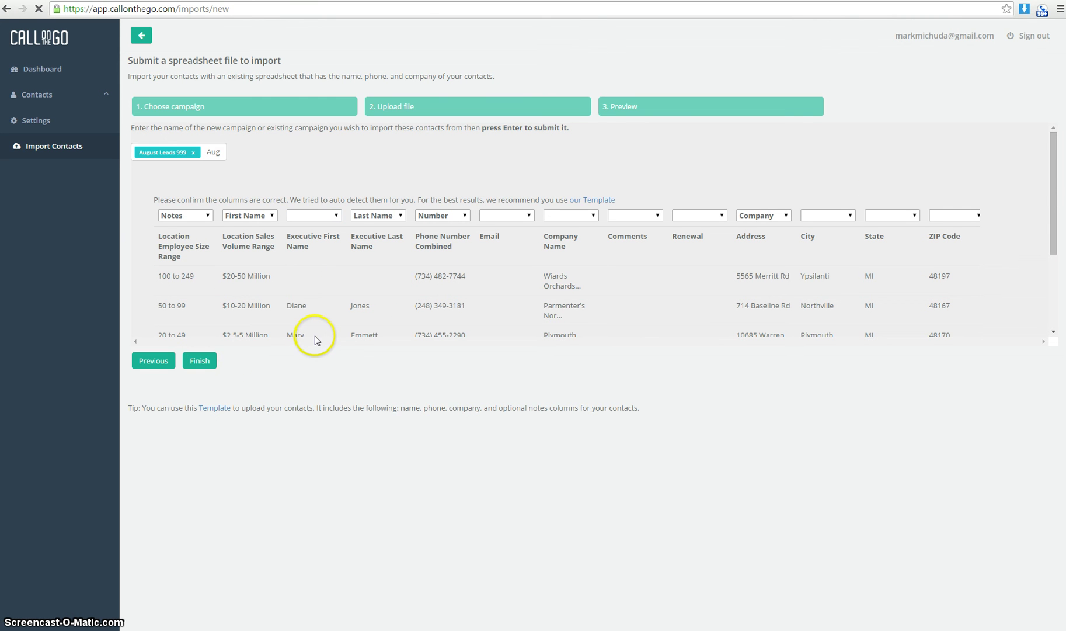
{"action": "left_click", "coordinate": [194, 363]}
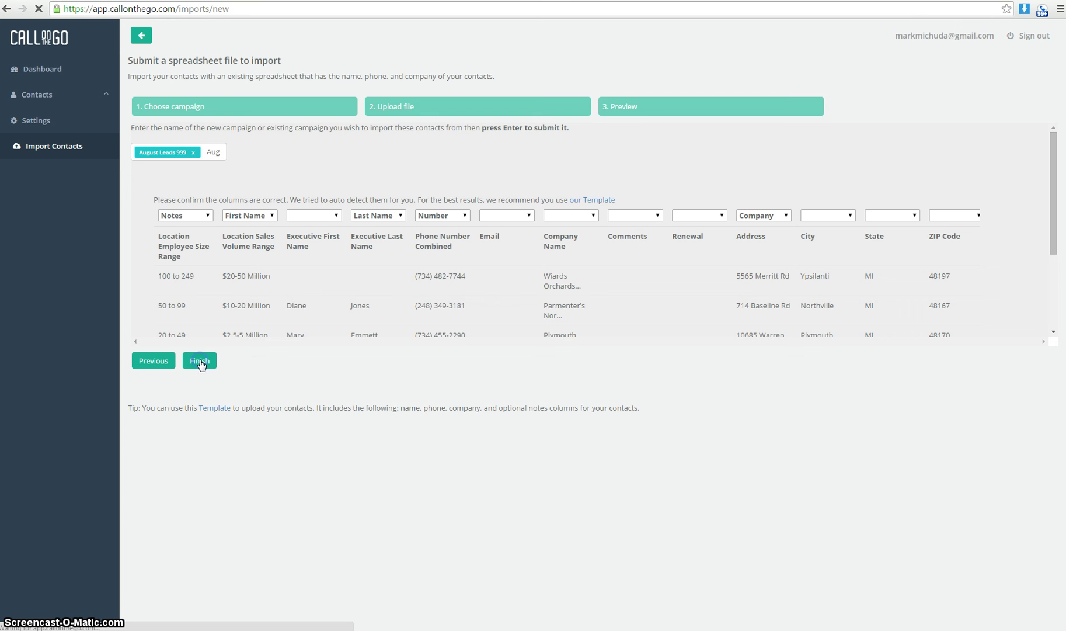
- Highlight the upload success message and minimize the support chat
{"action": "left_click", "coordinate": [233, 469]}
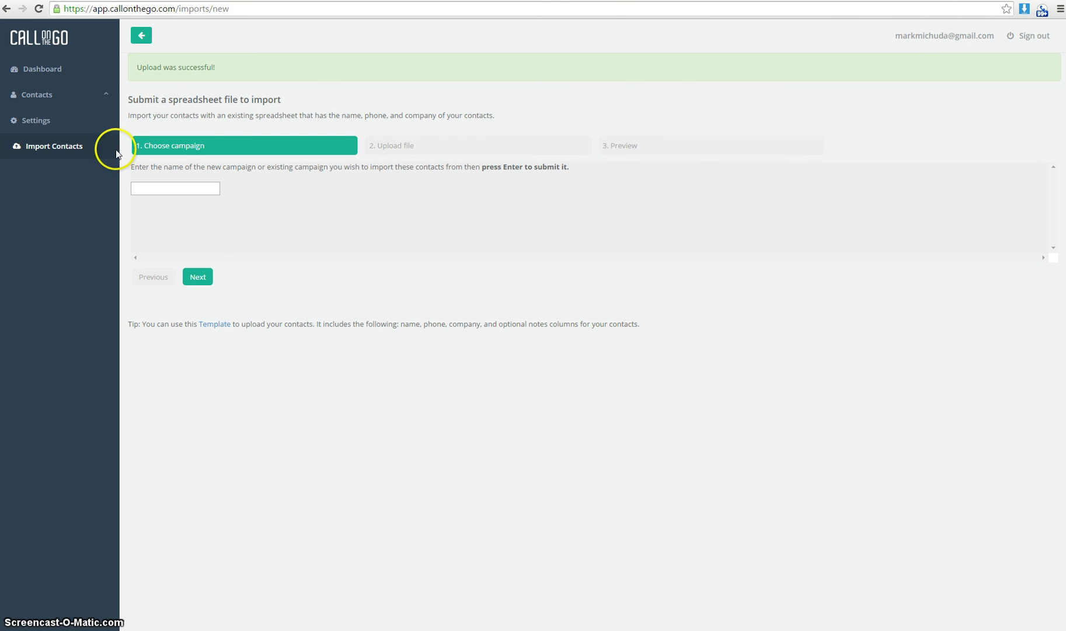
{"action": "left_click", "coordinate": [136, 68]}
{"action": "left_click_drag", "start_coordinate": [137, 68], "coordinate": [214, 68]}
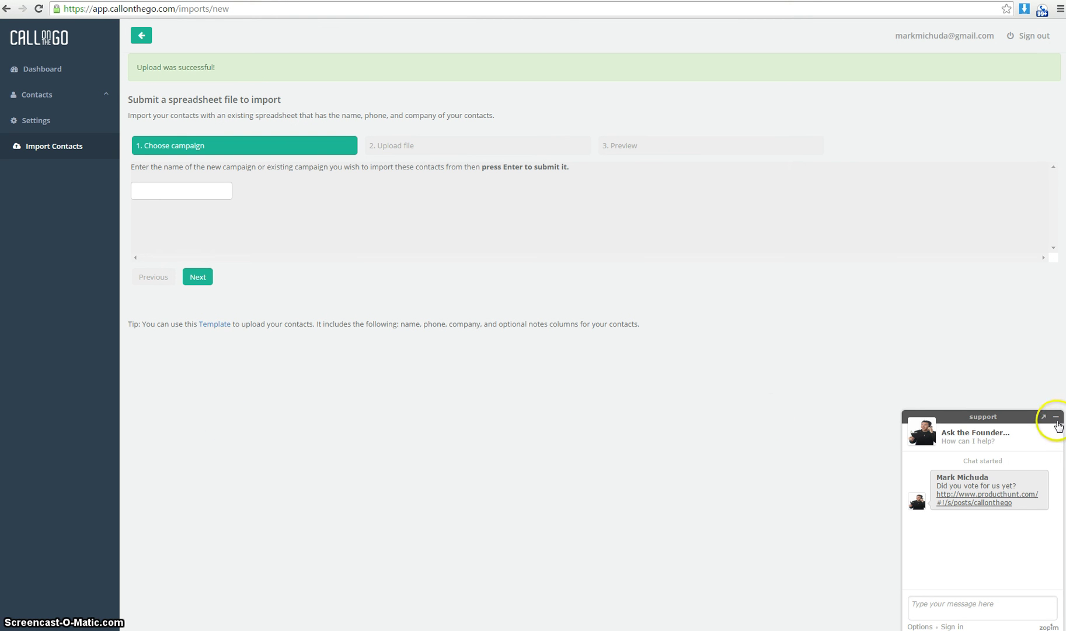
{"action": "left_click", "coordinate": [1055, 417]}
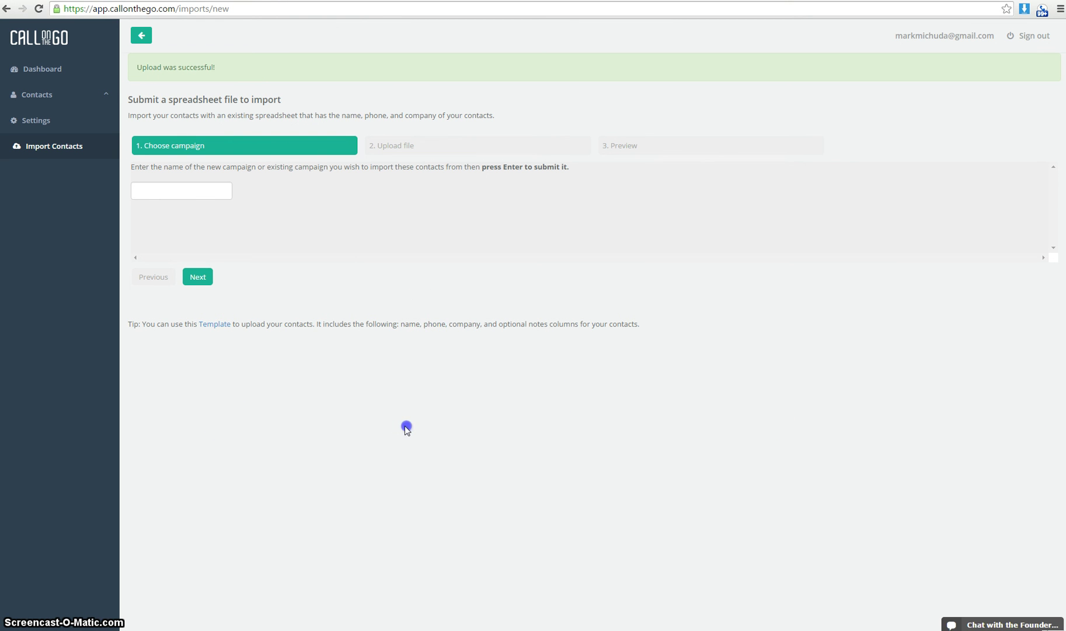
- Reload the page and expand Contacts so August Leads 999 appears among the lists
{"action": "left_click", "coordinate": [48, 96]}
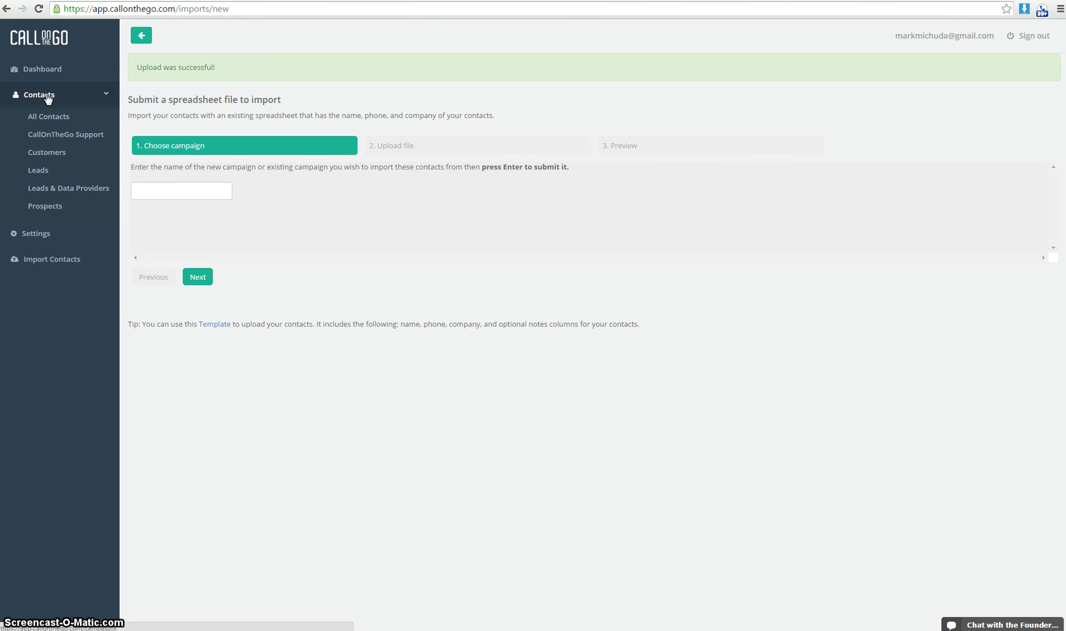
{"action": "left_click", "coordinate": [42, 95]}
{"action": "left_click", "coordinate": [38, 9]}
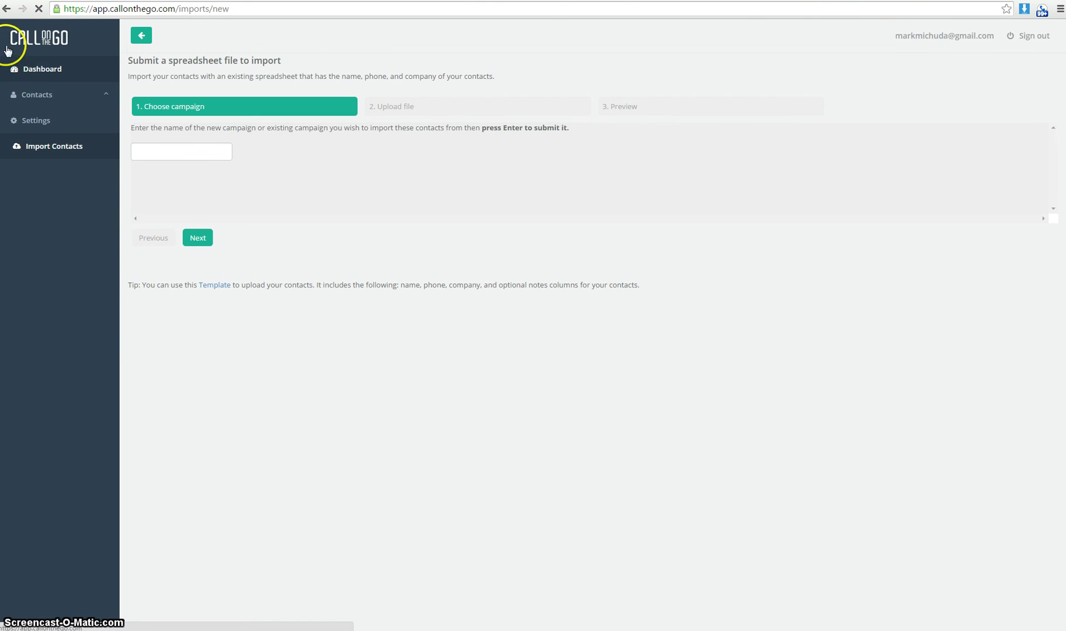
{"action": "left_click", "coordinate": [39, 96]}
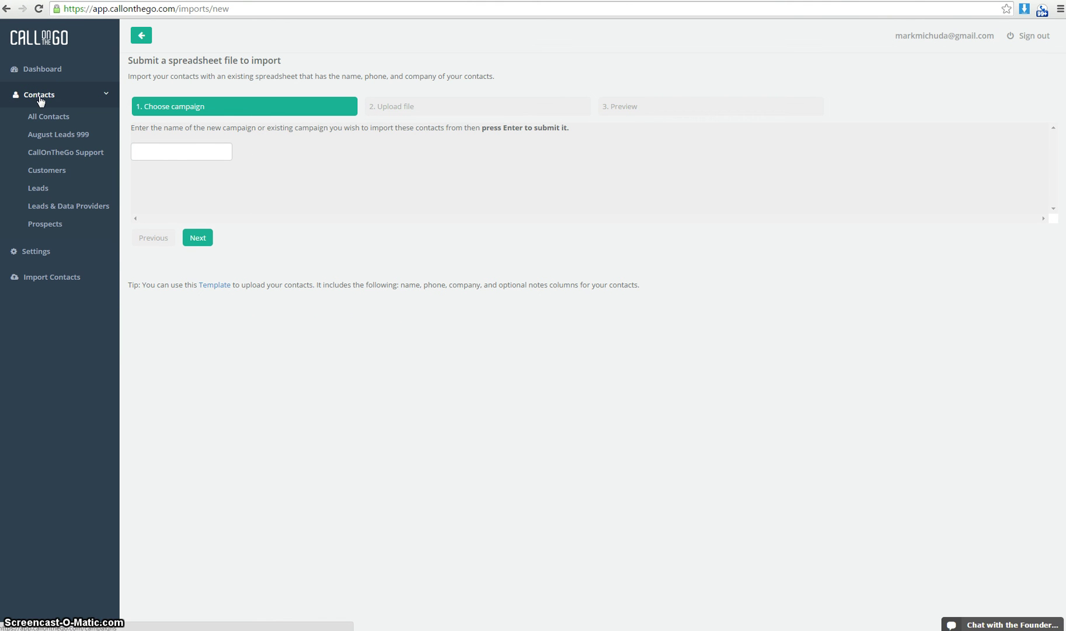
- Open the August Leads 999 campaign's table of imported contacts
{"action": "left_click", "coordinate": [55, 138]}
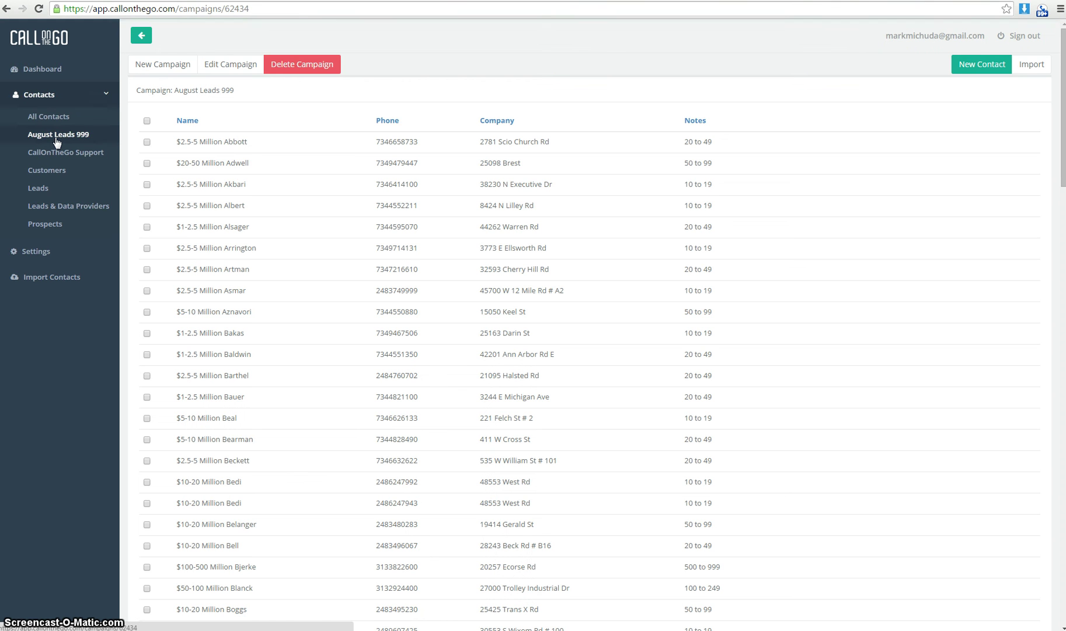
{"action": "left_click", "coordinate": [201, 232]}
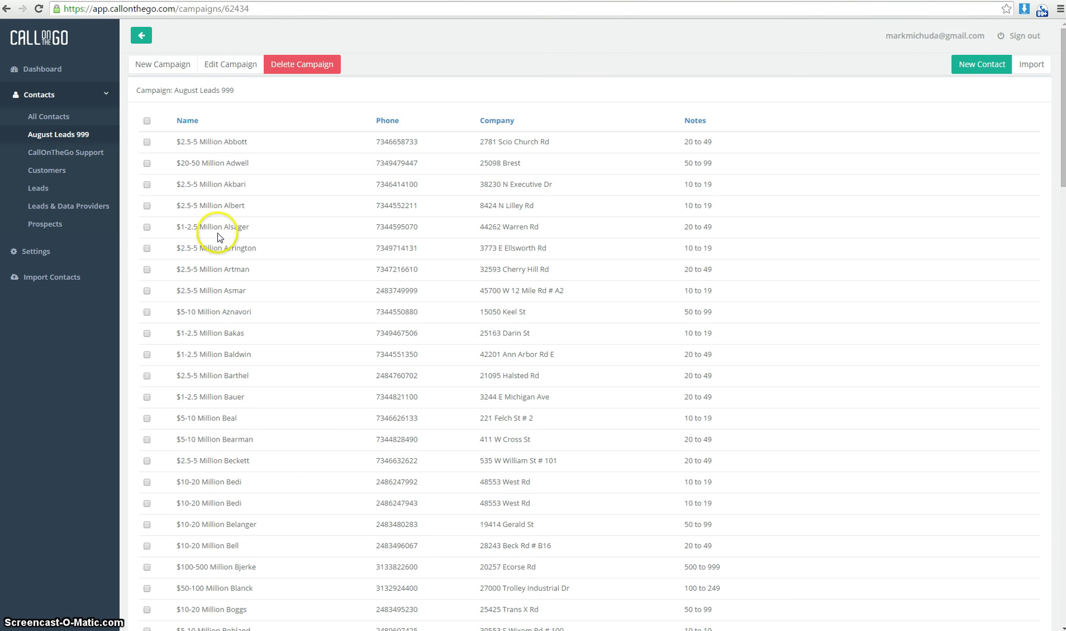
{"action": "left_click", "coordinate": [266, 305]}
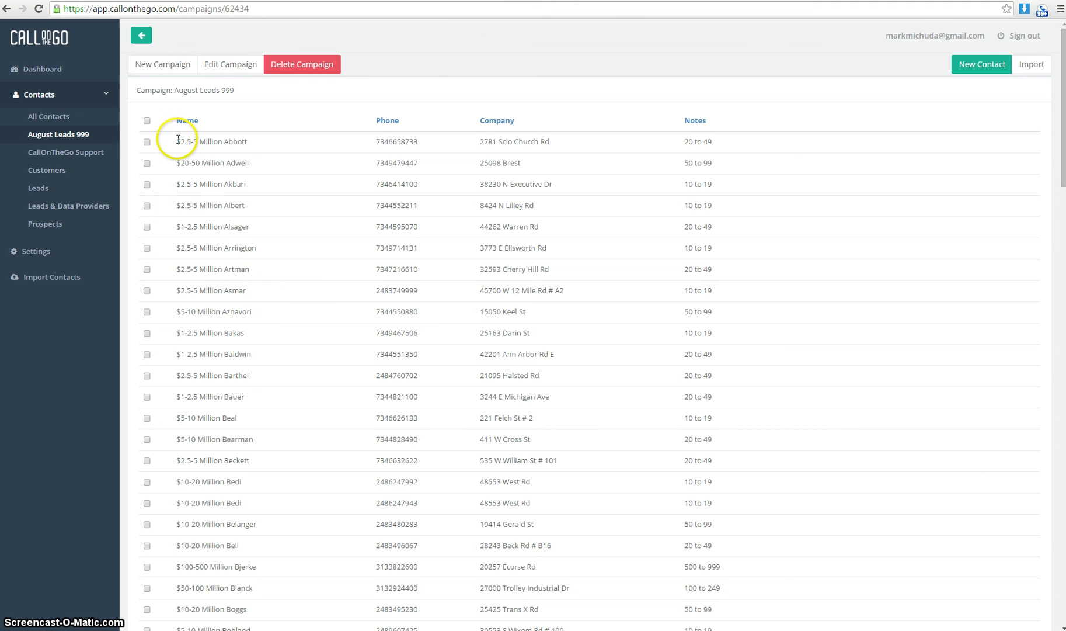
- Open inline edit boxes on the first three contacts' names and select address text
{"action": "left_click_drag", "start_coordinate": [179, 142], "coordinate": [227, 140]}
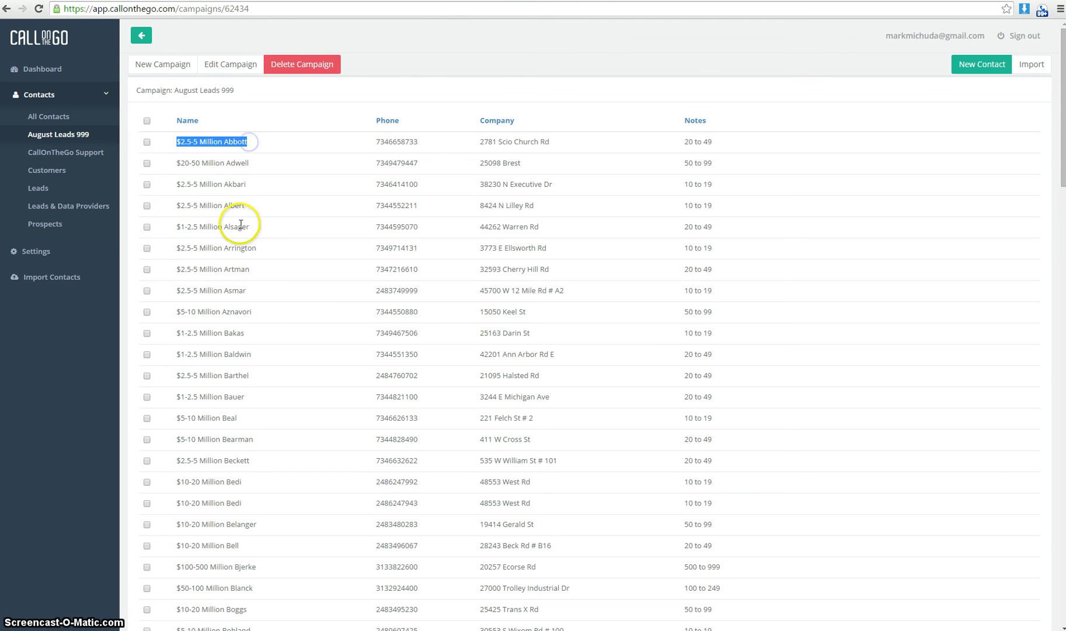
{"action": "left_click", "coordinate": [216, 143]}
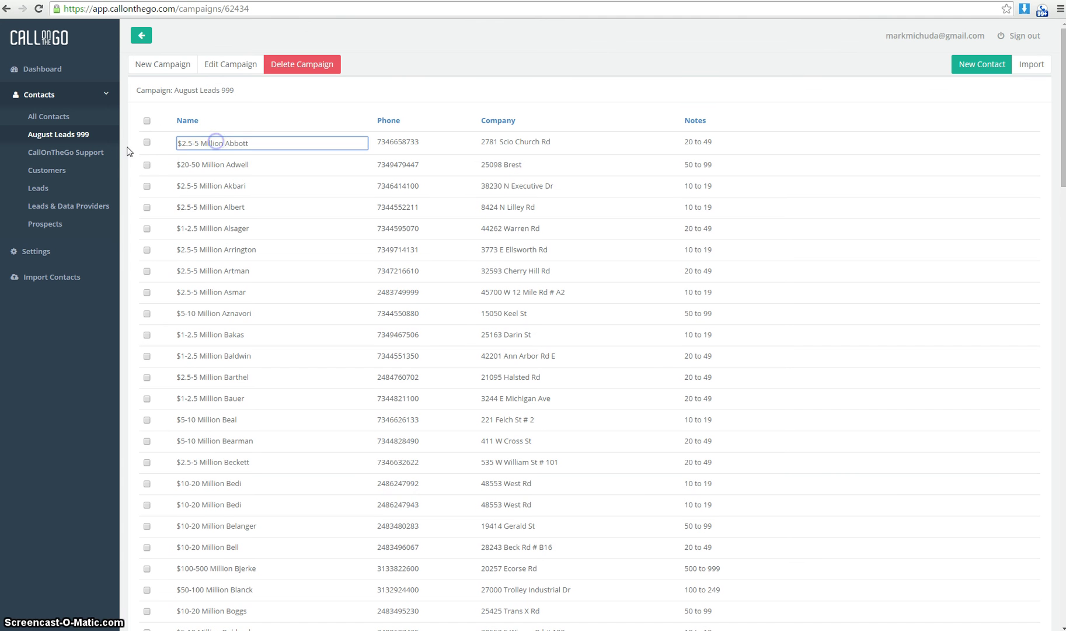
{"action": "left_click", "coordinate": [210, 164]}
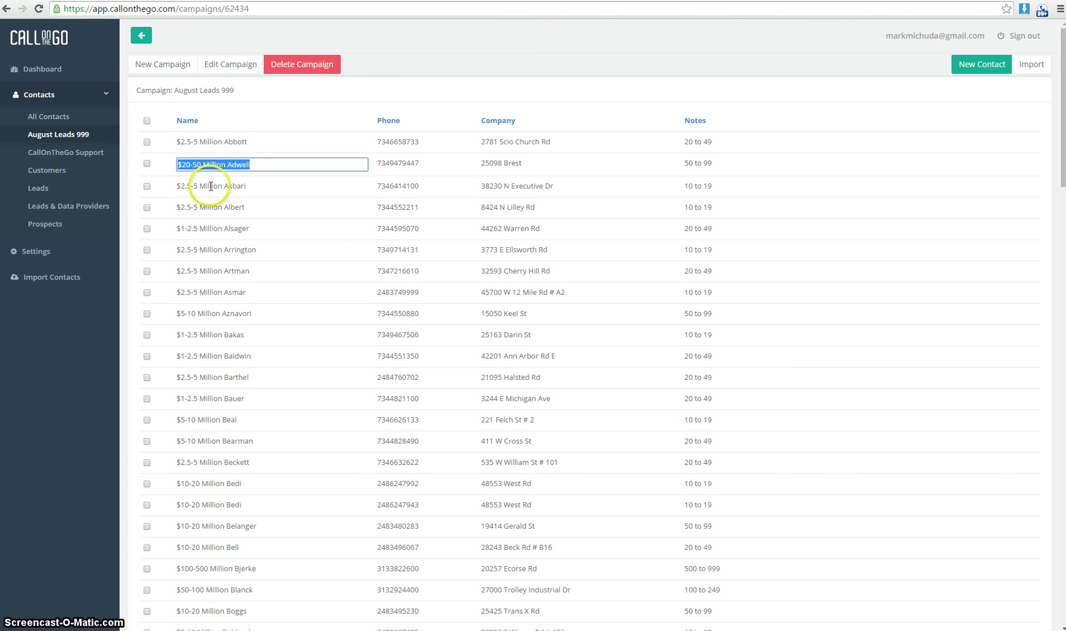
{"action": "left_click", "coordinate": [210, 194]}
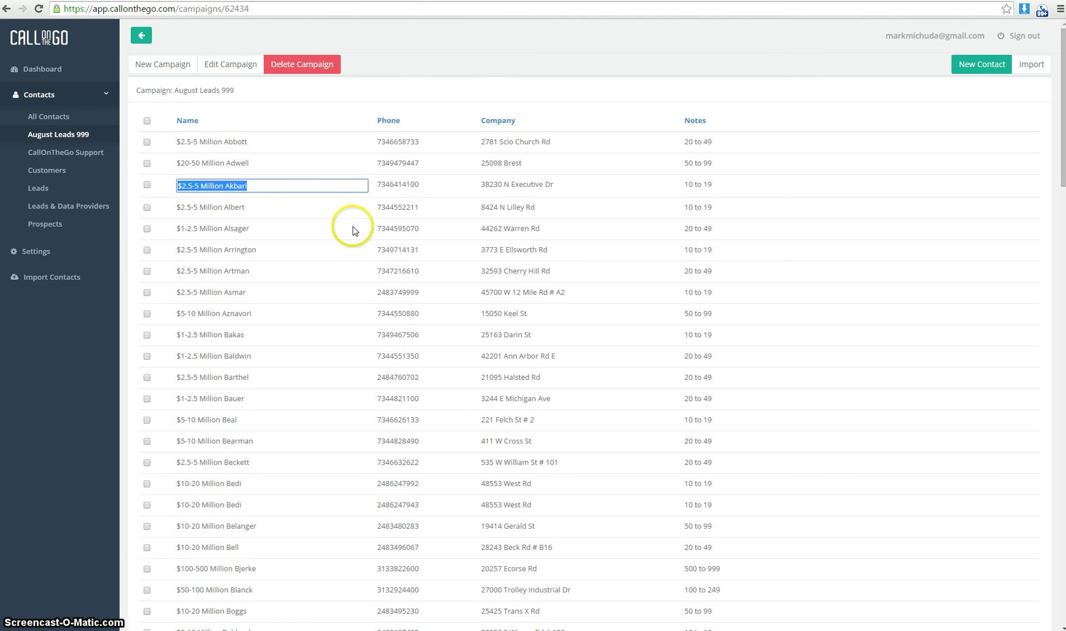
{"action": "left_click", "coordinate": [179, 141]}
{"action": "left_click_drag", "start_coordinate": [186, 141], "coordinate": [251, 142]}
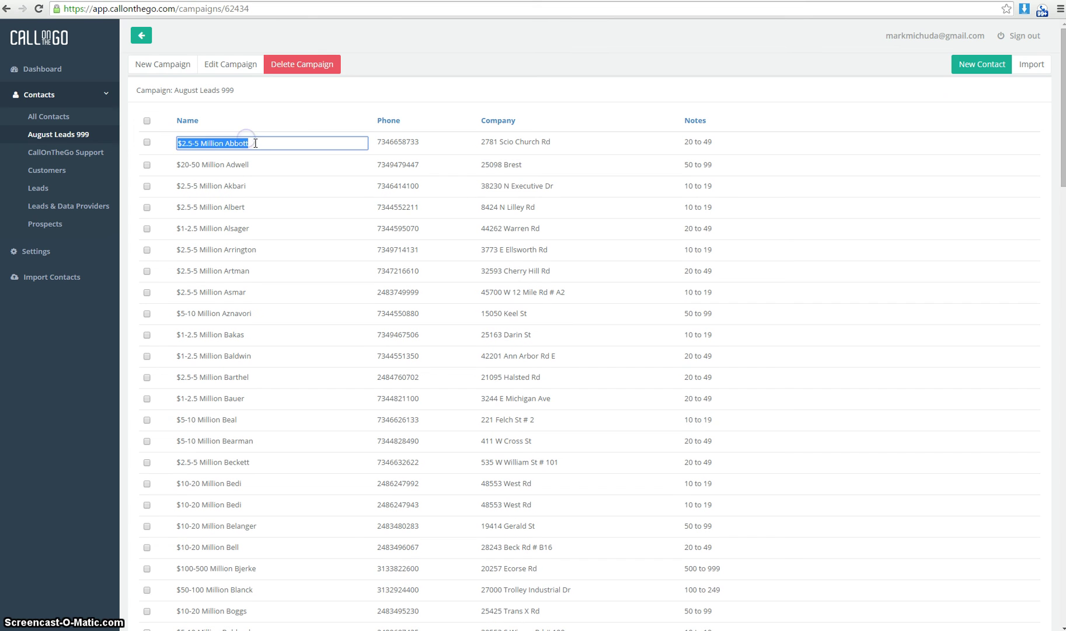
{"action": "left_click", "coordinate": [195, 164]}
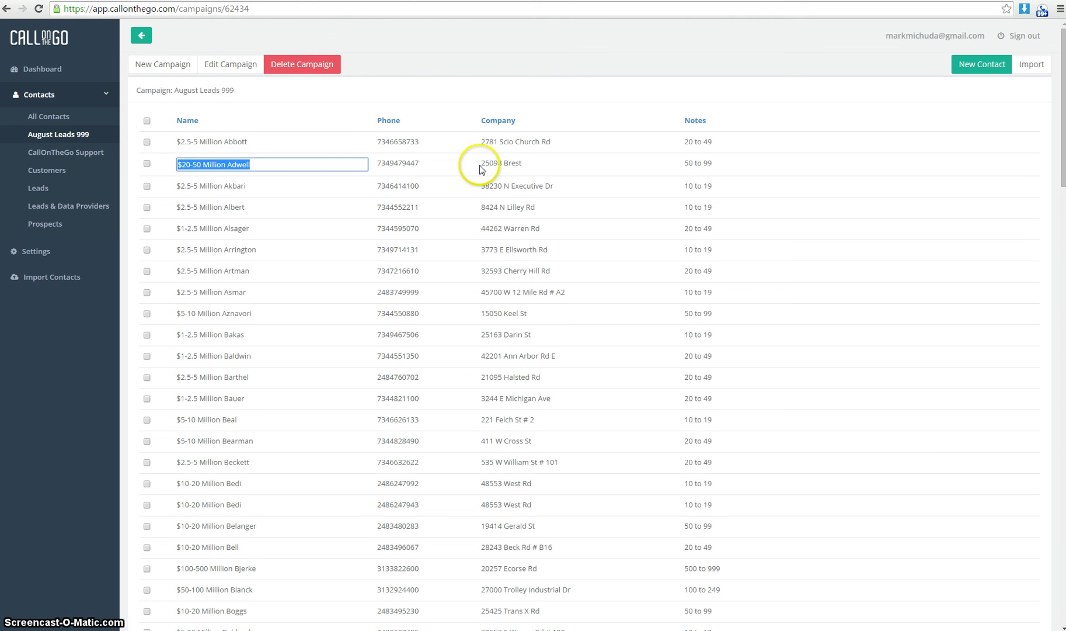
{"action": "left_click_drag", "start_coordinate": [480, 248], "coordinate": [552, 249]}
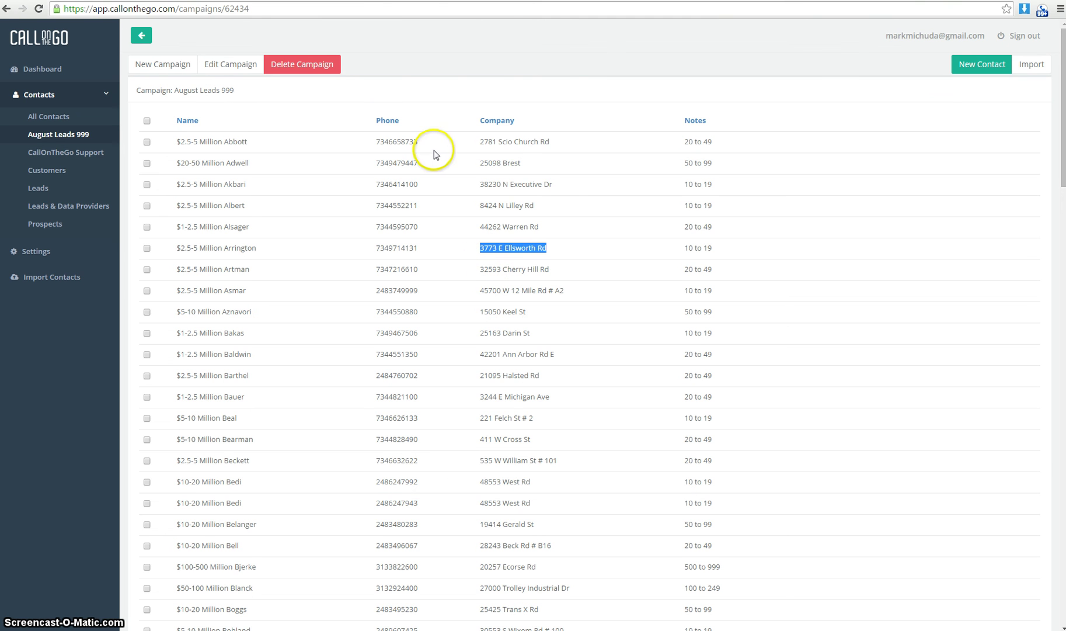
- Change the second contact's Notes from '50 to 99' to 'asdffasdf', then scroll through the list
{"action": "left_click", "coordinate": [392, 163]}
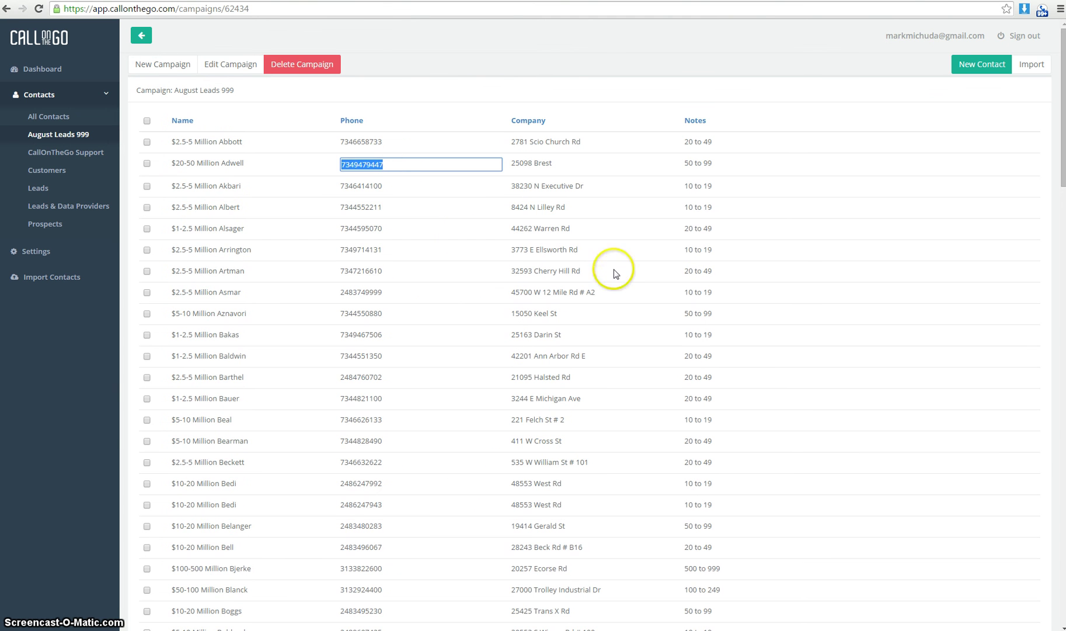
{"action": "left_click", "coordinate": [704, 164]}
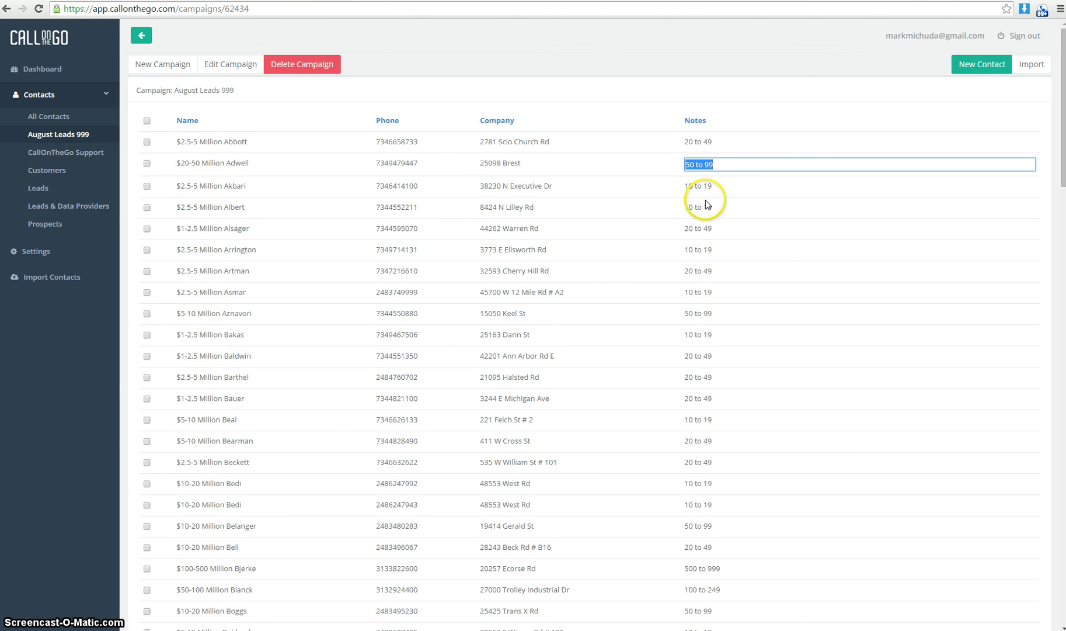
{"action": "type", "text": "asdffasdf"}
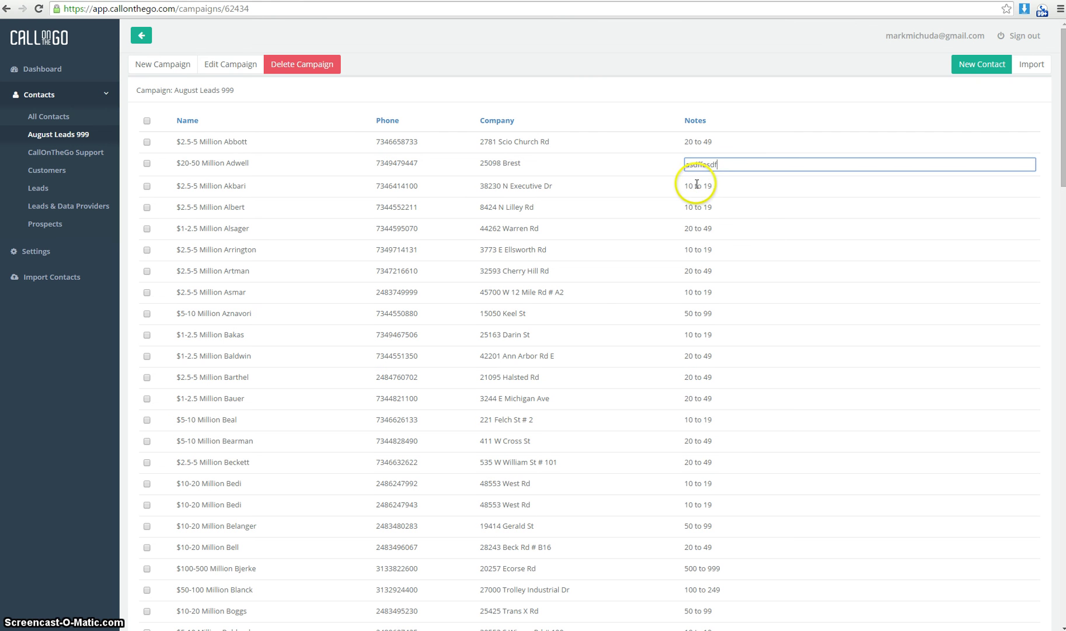
{"action": "left_click", "coordinate": [549, 309]}
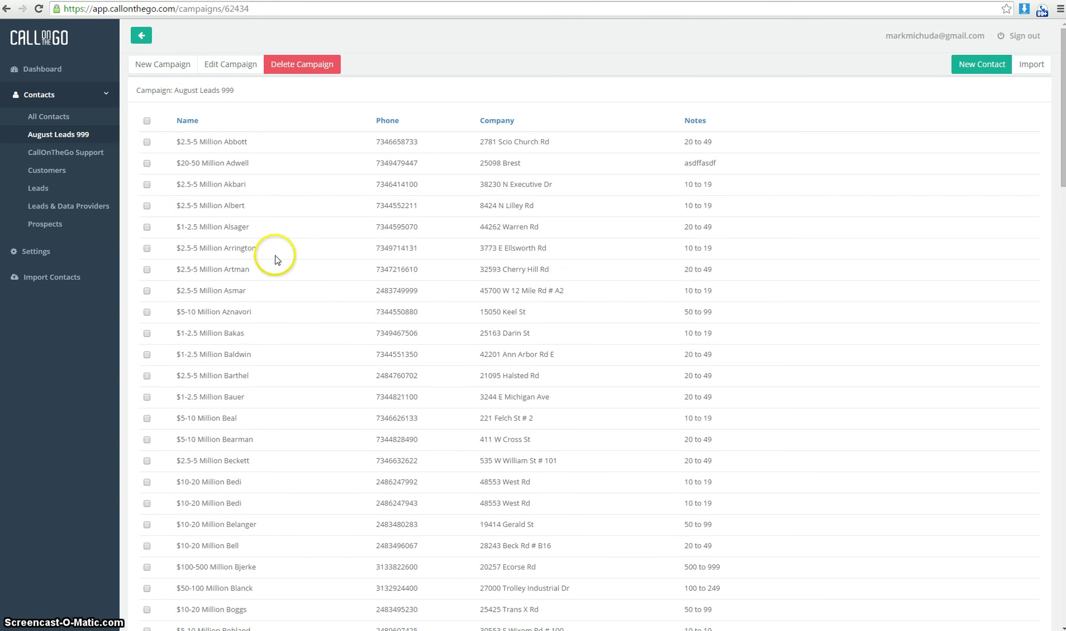
{"action": "scroll", "coordinate": [283, 250], "scroll_direction": "down", "scroll_amount": 4}
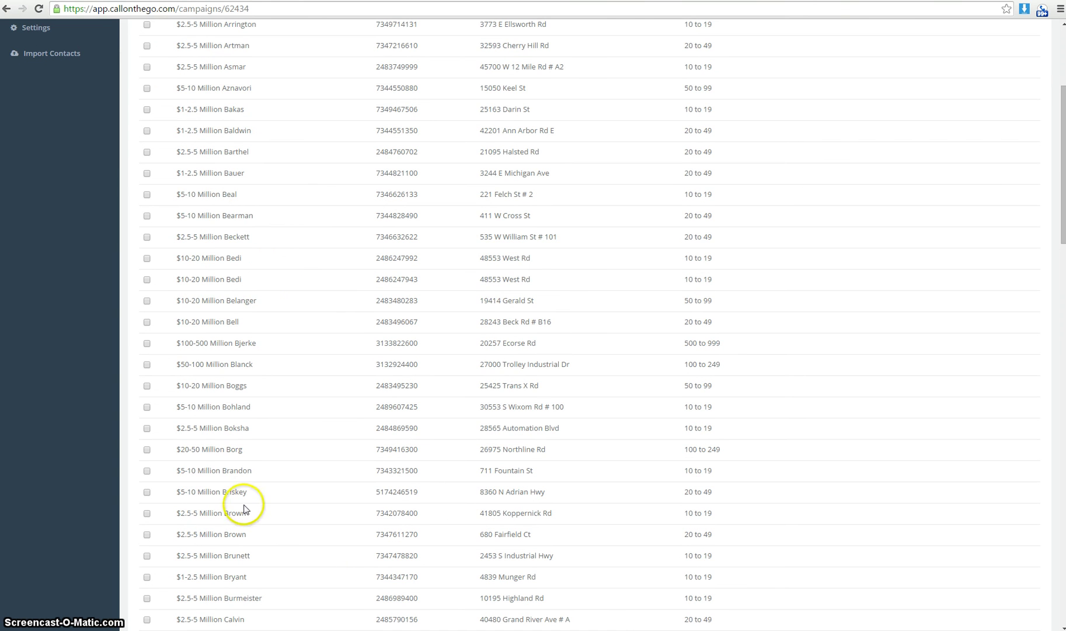
{"action": "scroll", "coordinate": [234, 497], "scroll_direction": "down", "scroll_amount": 5}
{"action": "scroll", "coordinate": [234, 497], "scroll_direction": "down", "scroll_amount": 5}
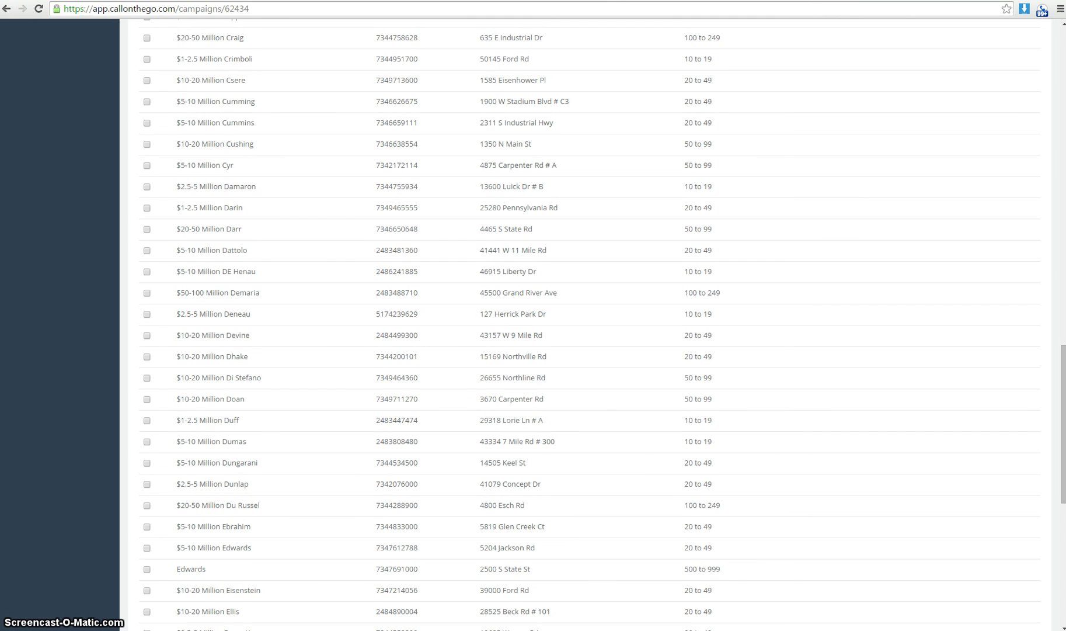
{"action": "scroll", "coordinate": [205, 545], "scroll_direction": "down", "scroll_amount": 4}
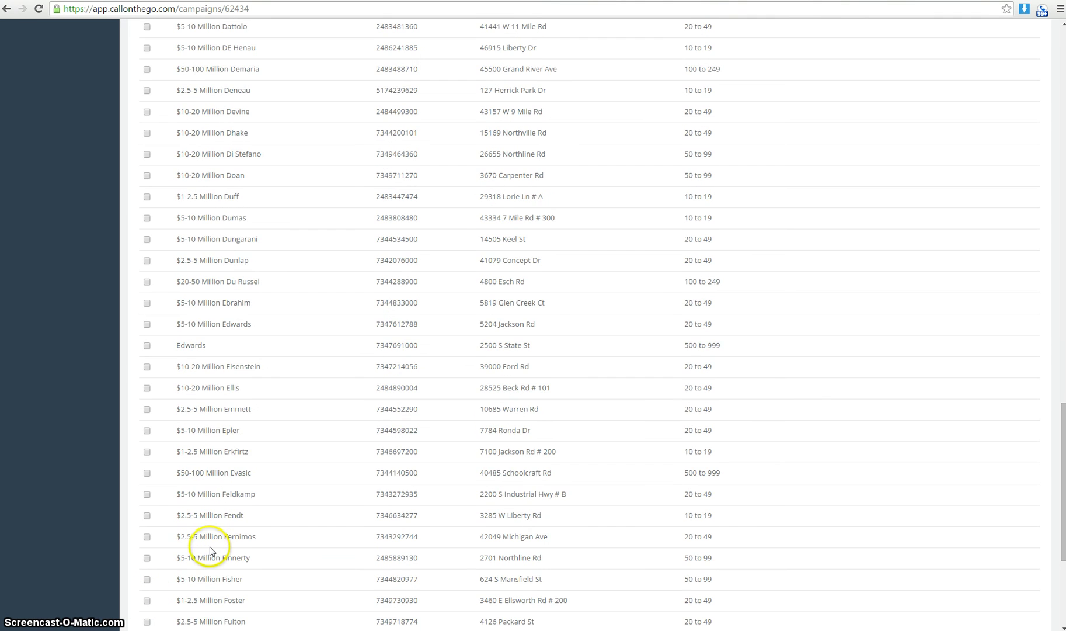
{"action": "scroll", "coordinate": [210, 545], "scroll_direction": "up", "scroll_amount": 15}
{"action": "scroll", "coordinate": [212, 545], "scroll_direction": "up", "scroll_amount": 8}
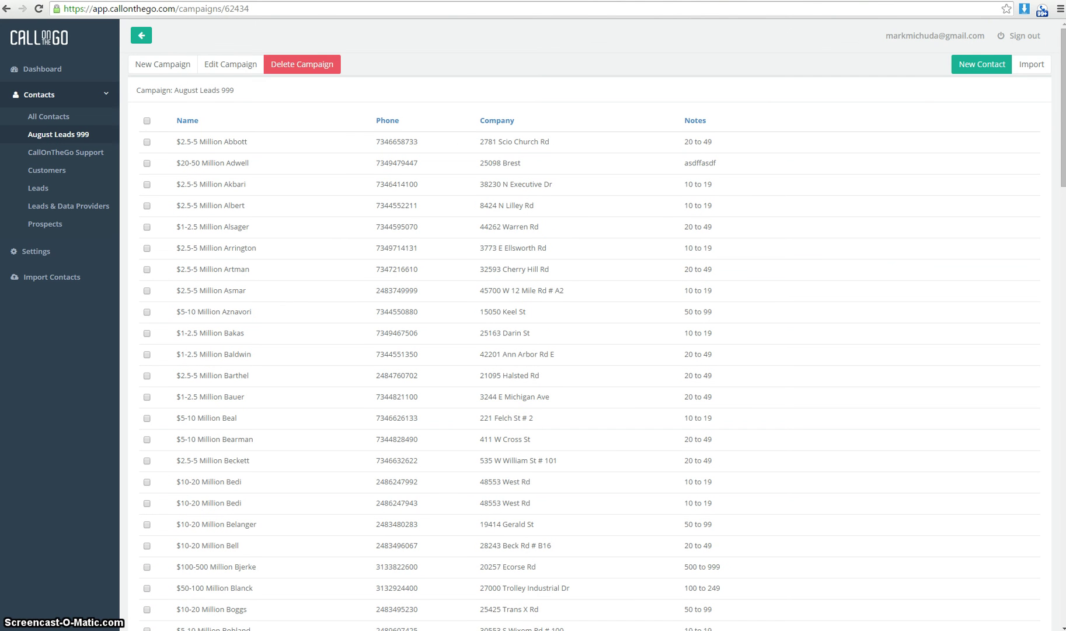